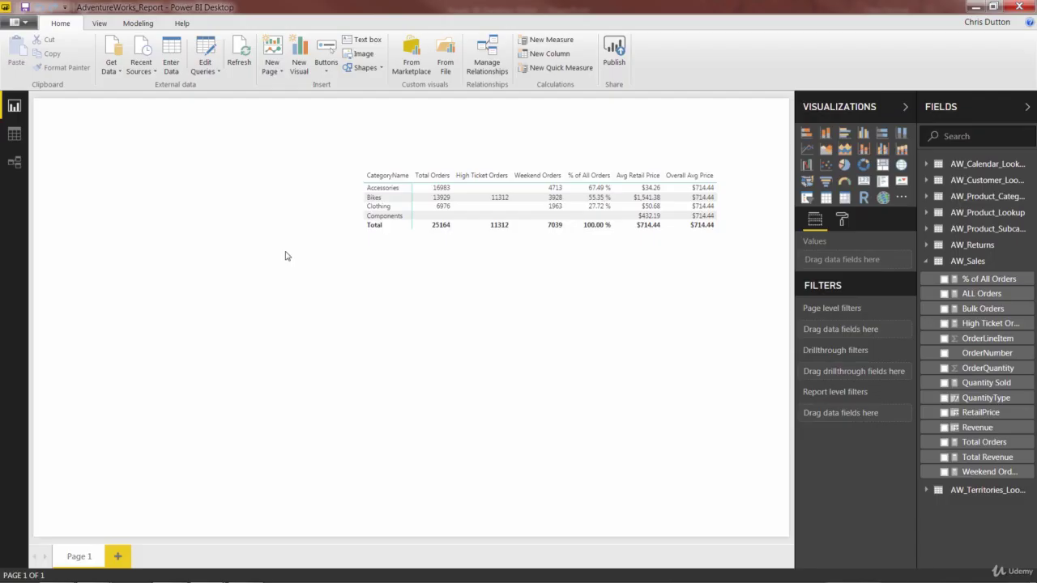
- In Data view, inspect the RetailPrice and Revenue column formulas and the Total Revenue measure
left_click(13, 133)
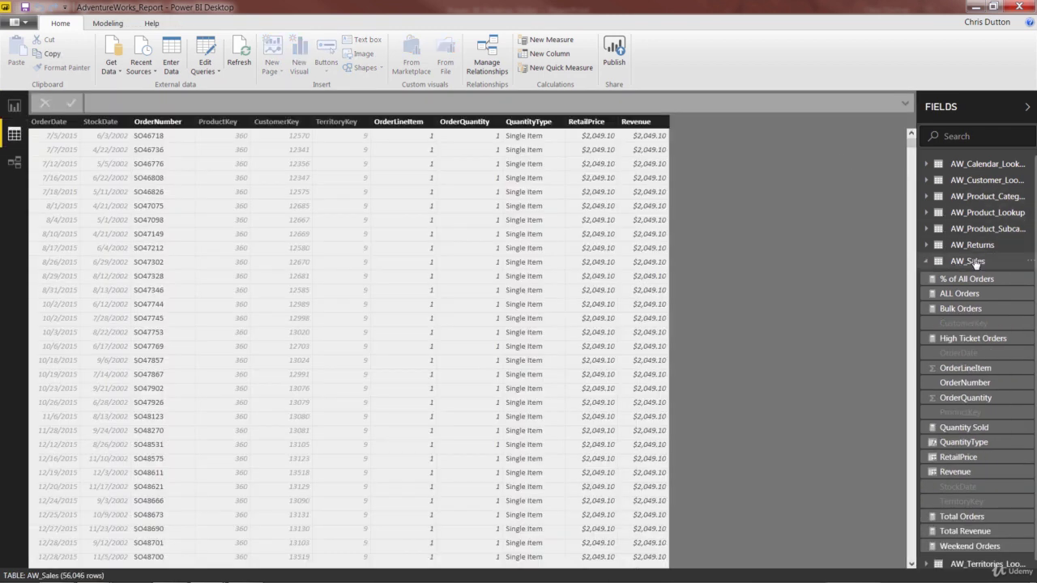
left_click(975, 261)
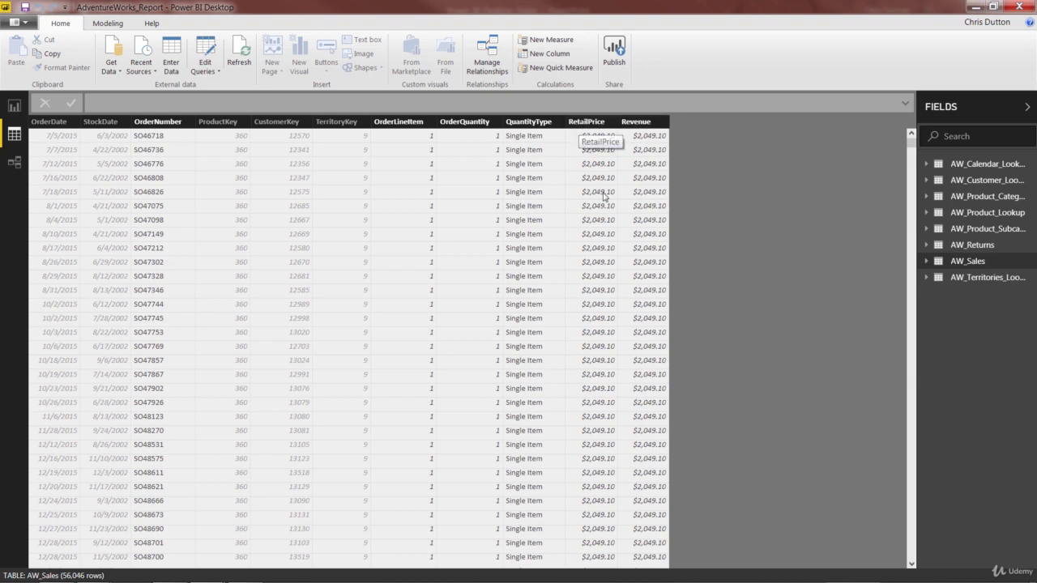
left_click(592, 123)
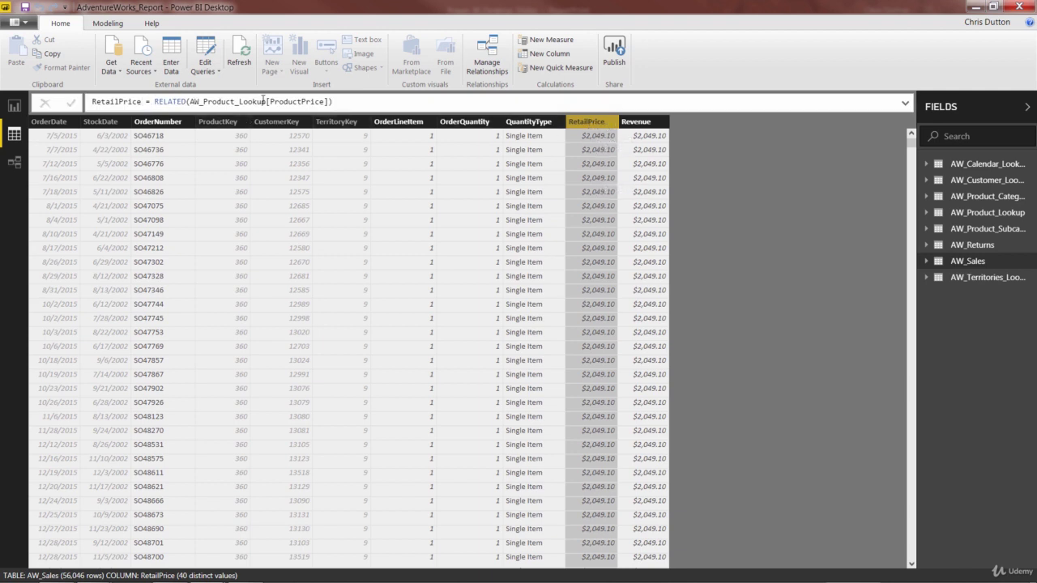
left_click(643, 123)
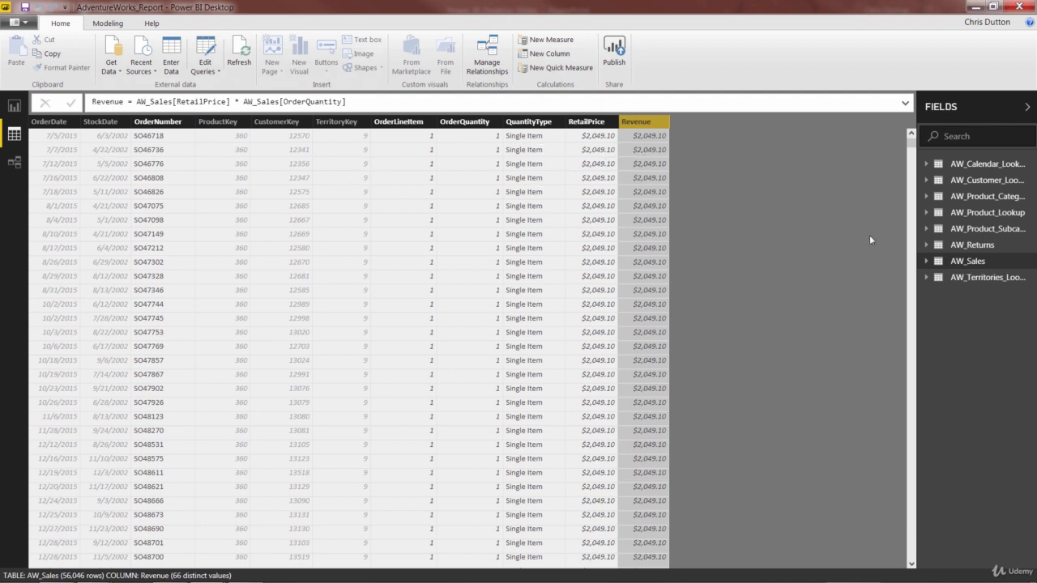
left_click(927, 264)
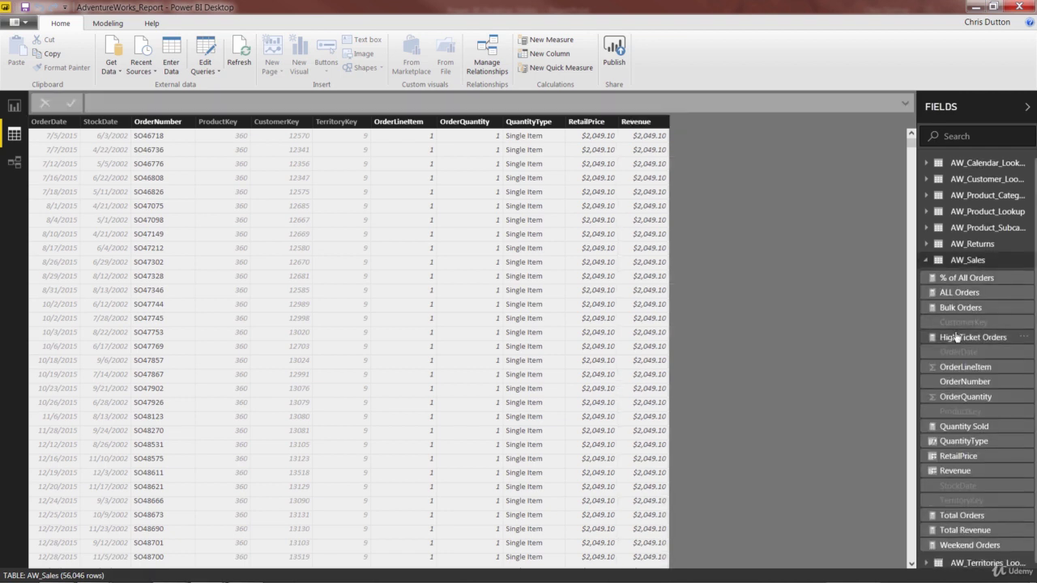
left_click(965, 530)
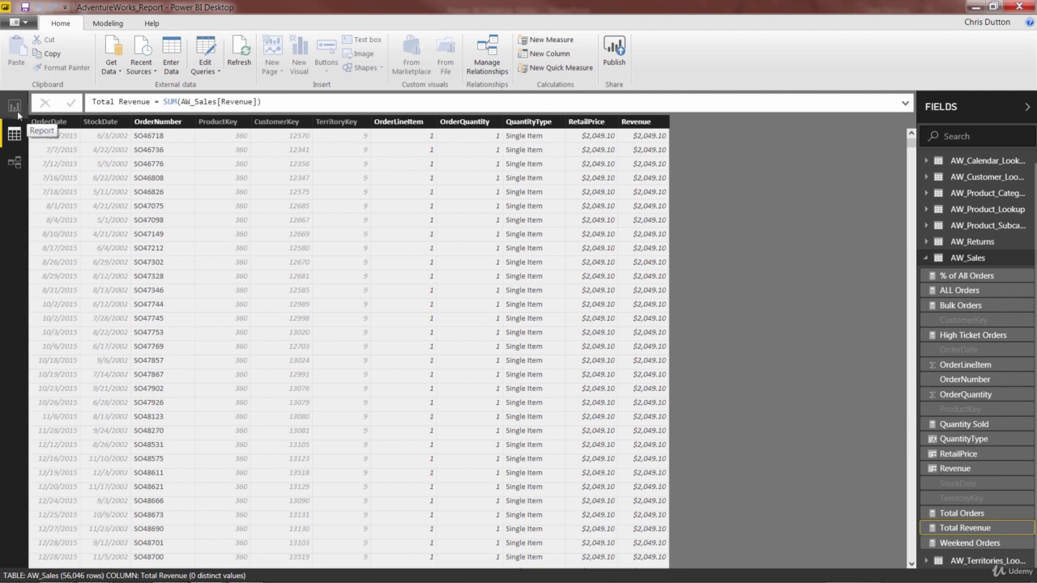
- Replace the matrix's six order and price measures with Quantity Sold and Total Revenue values
left_click(15, 106)
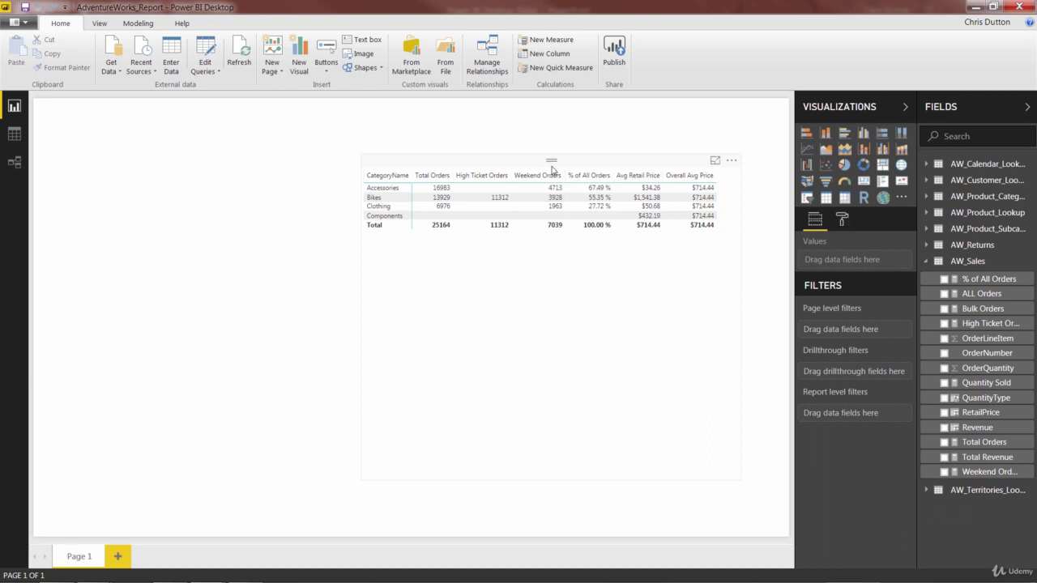
left_click(551, 164)
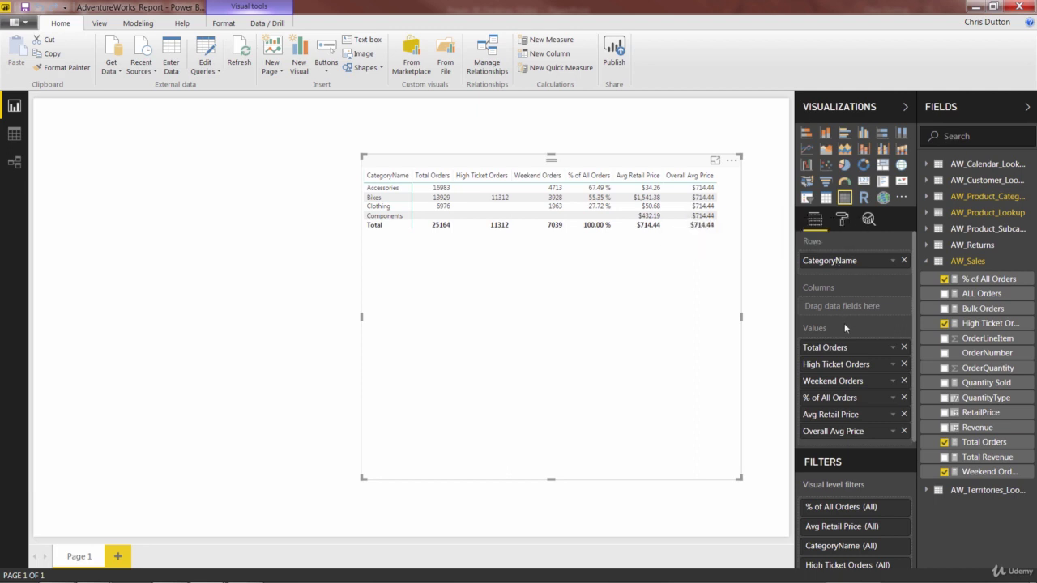
left_click(904, 347)
left_click(904, 347)
left_click(904, 347)
left_click(904, 347)
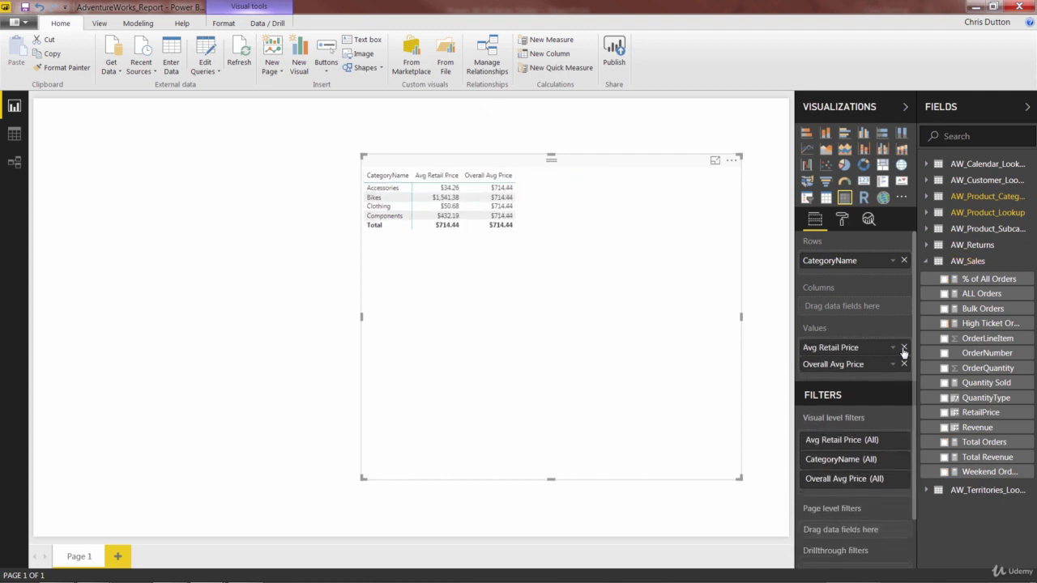
left_click(904, 347)
left_click(904, 347)
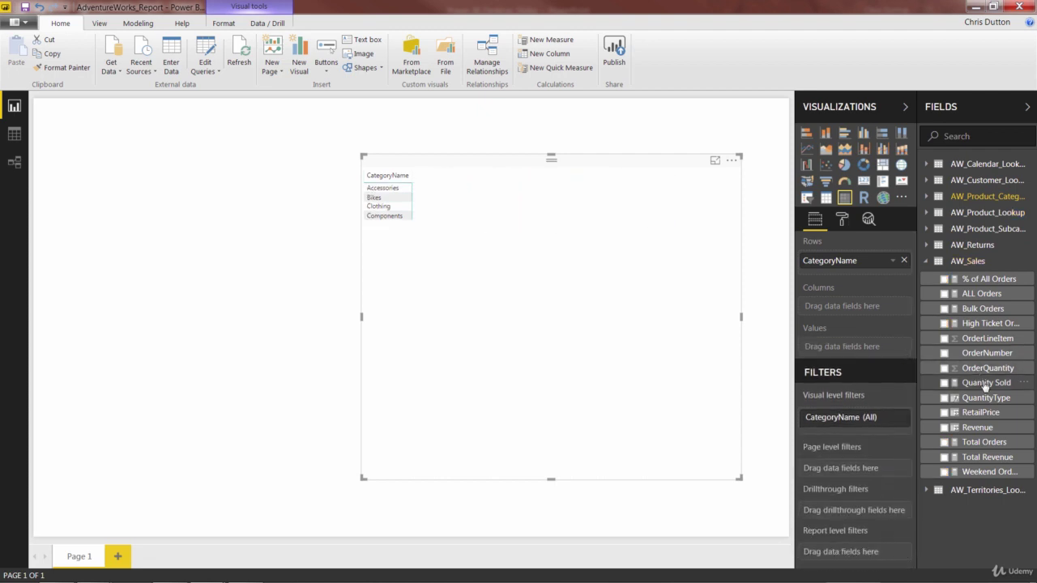
left_click_drag(981, 384, 838, 348)
left_click_drag(980, 458, 842, 353)
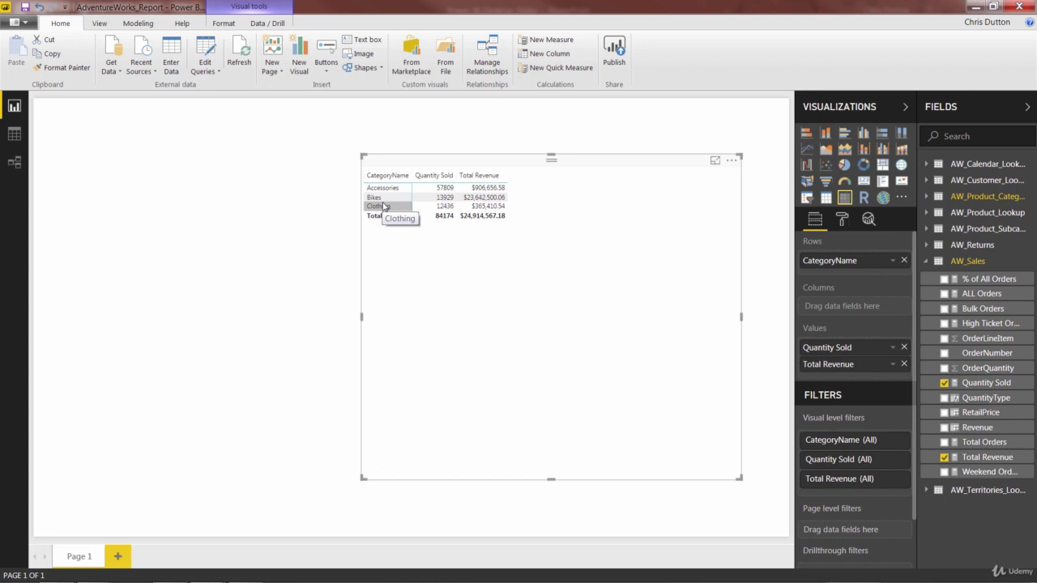
- Start a new measure named Total Revenue_Measure, browsing quantity and price field suggestions
right_click(971, 297)
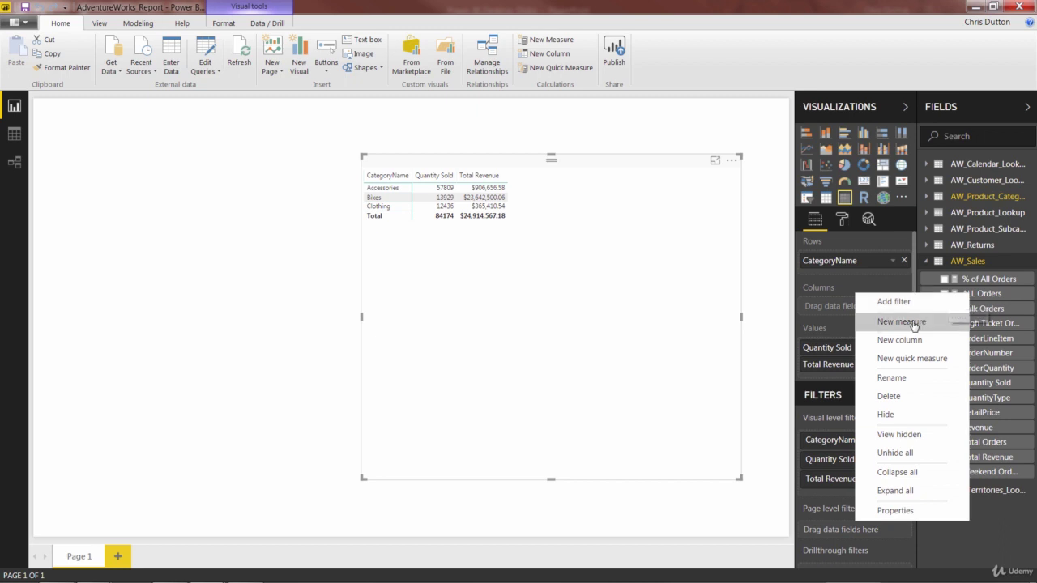
key("Escape")
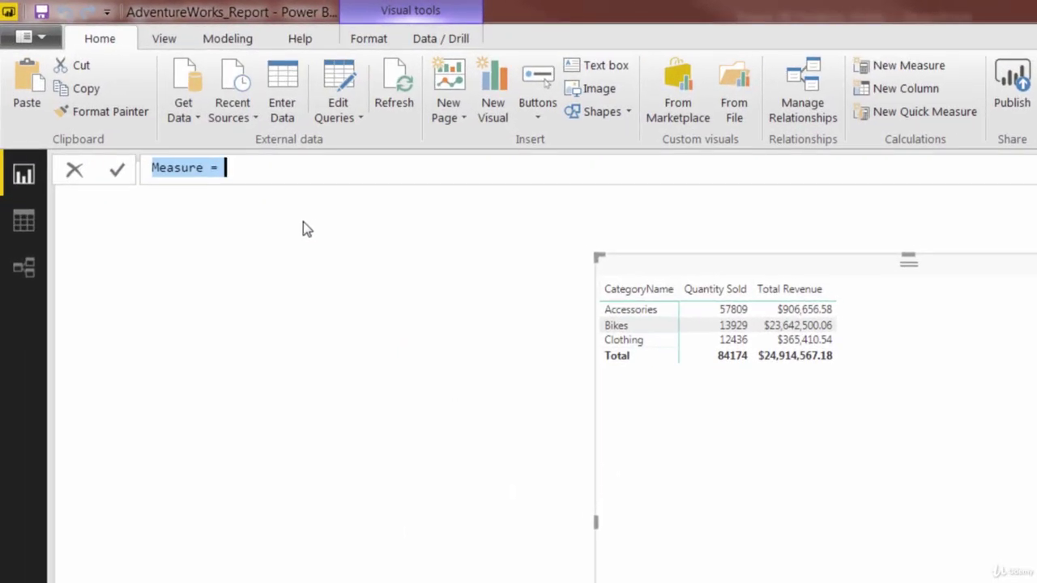
type("Total")
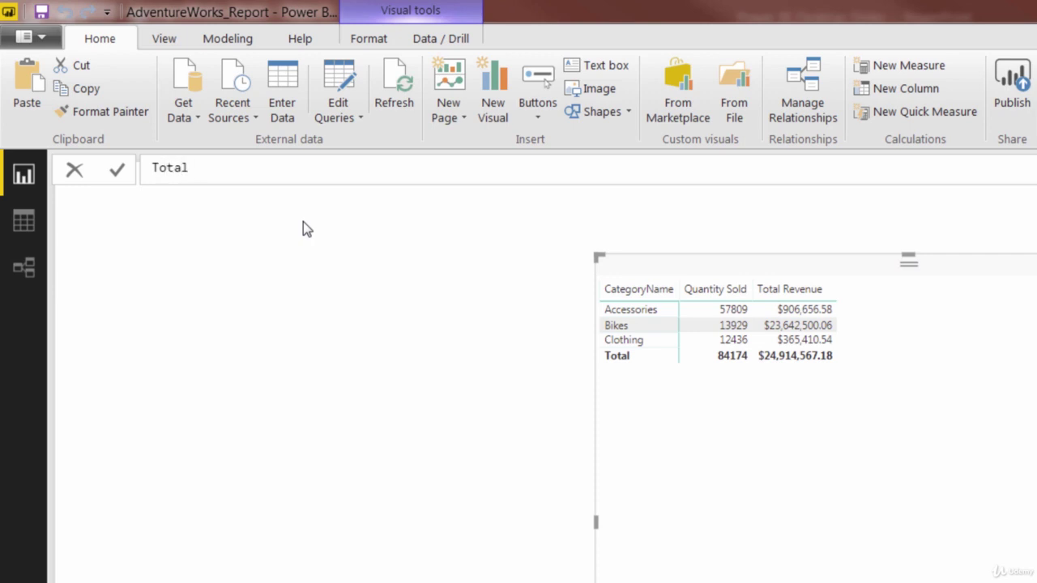
type(" Revenue_Measur")
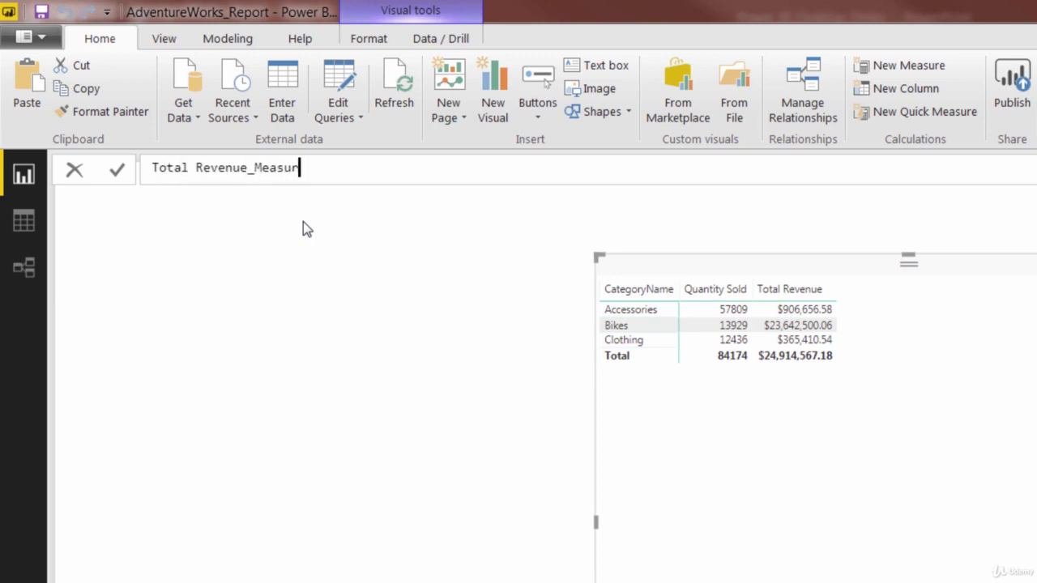
type("e =")
type("quanr")
key("BackSpace")
type("t")
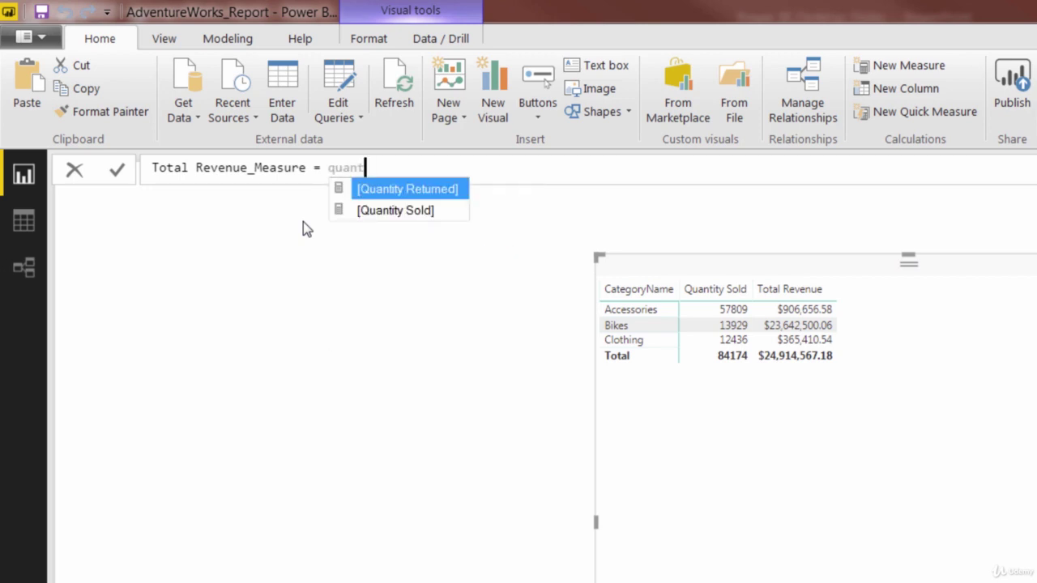
key("Down")
key("Up")
key("BackSpace")
key("BackSpace")
key("BackSpace")
key("BackSpace")
key("BackSpace")
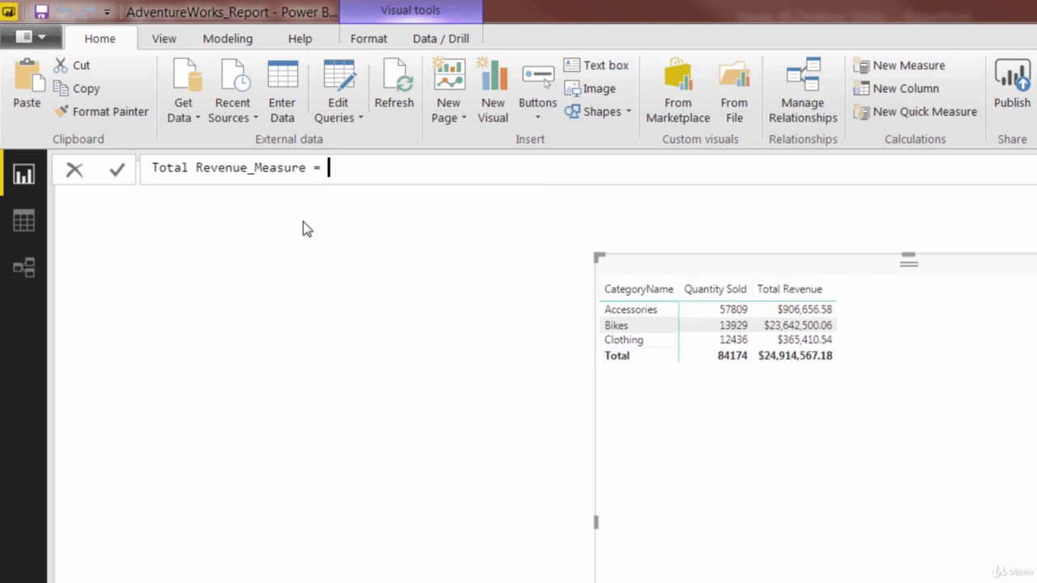
type("price")
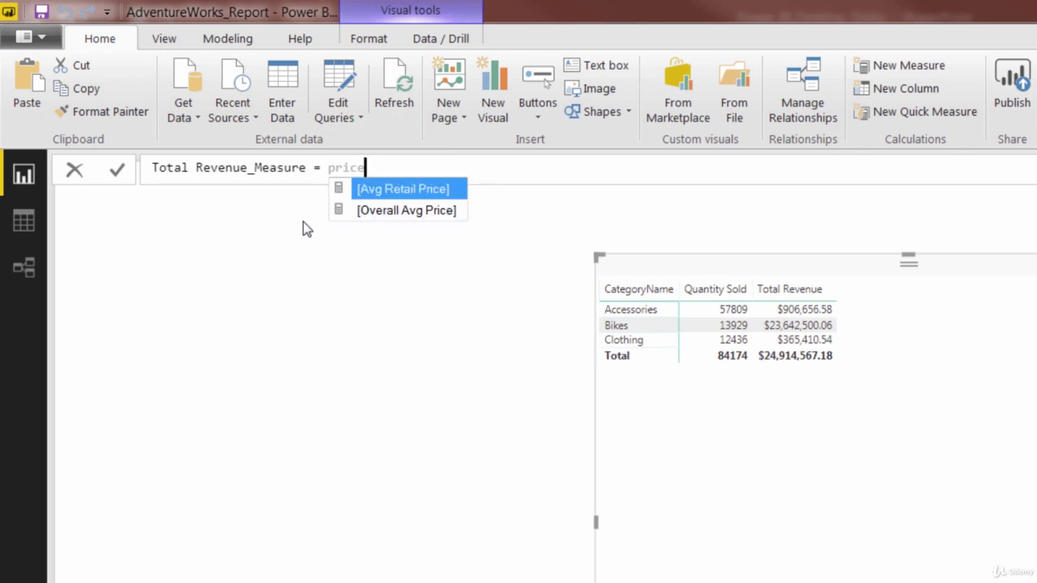
key("Down")
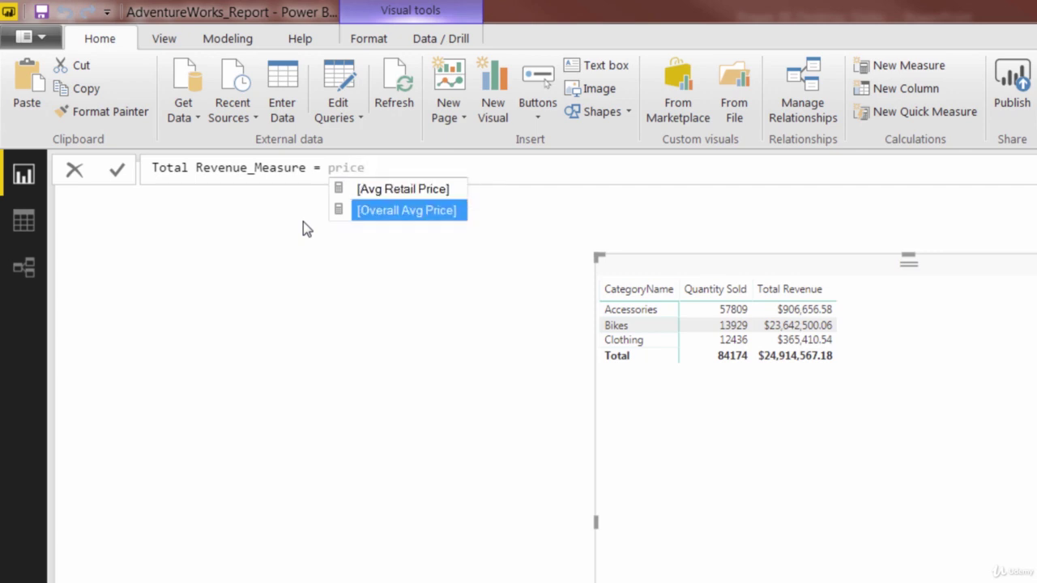
key("BackSpace")
key("BackSpace")
key("BackSpace")
key("BackSpace")
key("BackSpace")
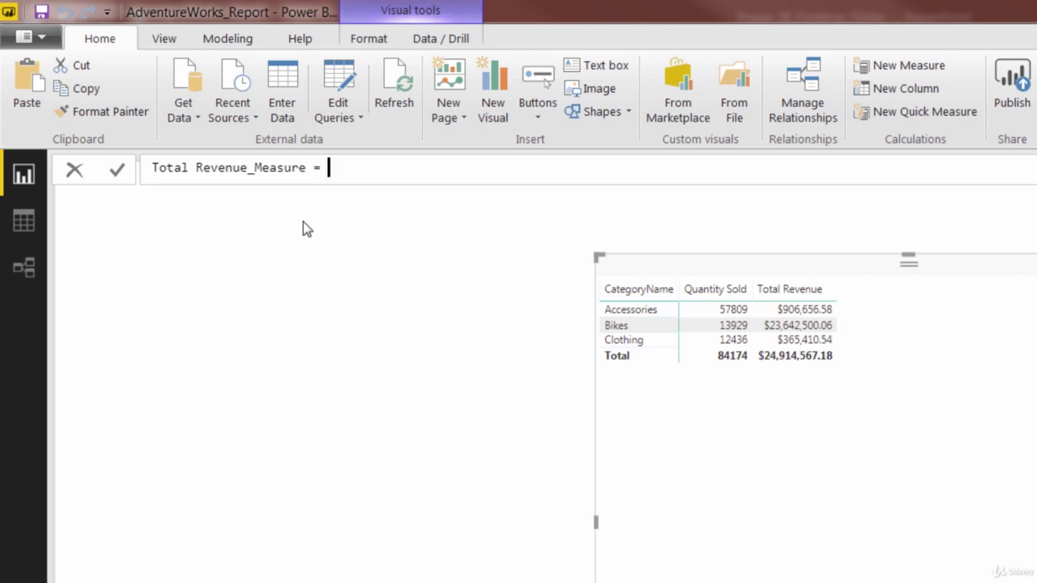
- Define it as SUM(AW_Sales[OrderQuantity]) * SUM(AW_Product_Lookup[ProductPrice]) and commit
type("SUM")
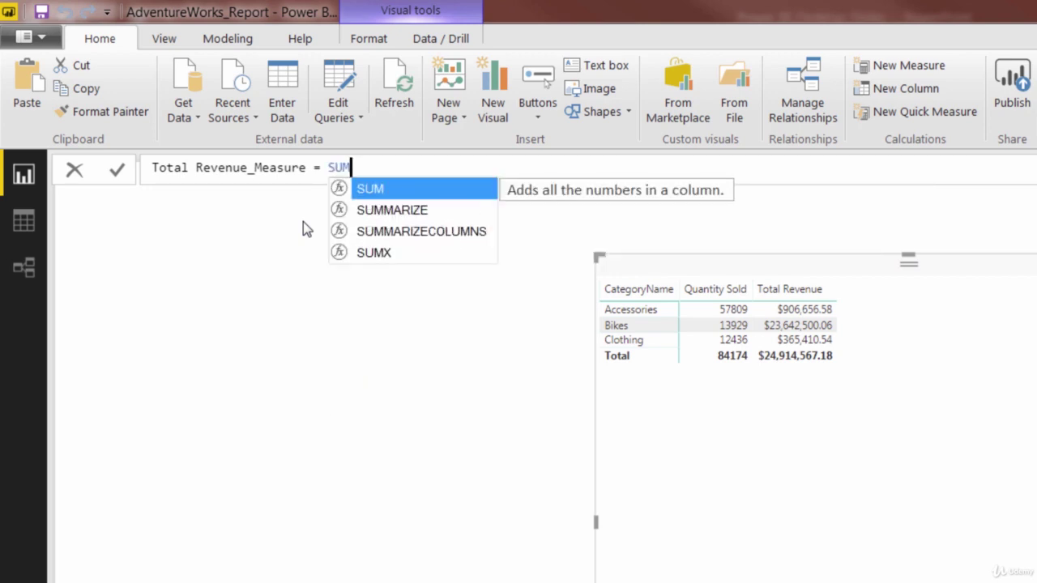
type("(quant")
key("Up")
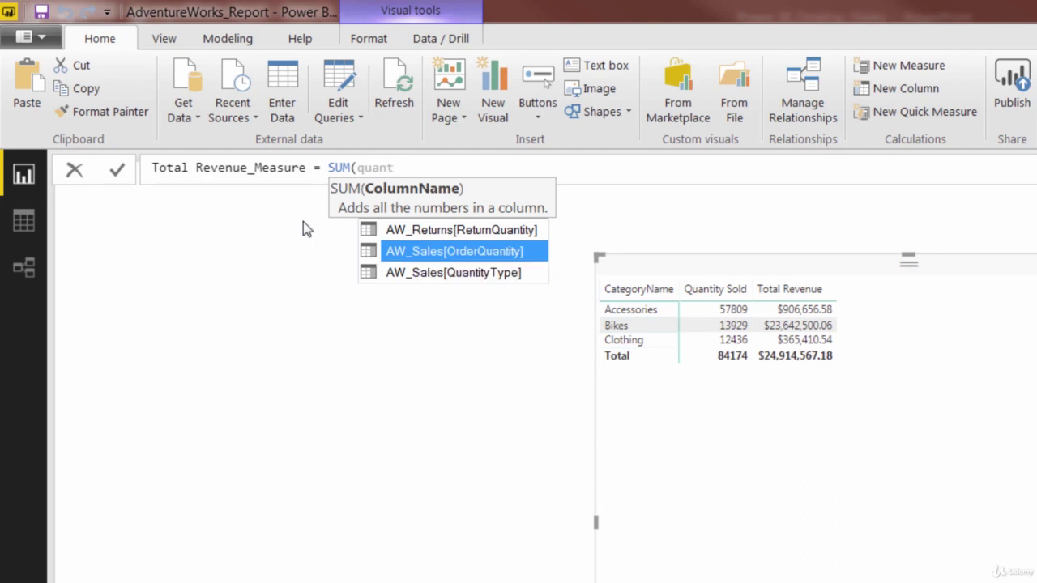
key("Tab")
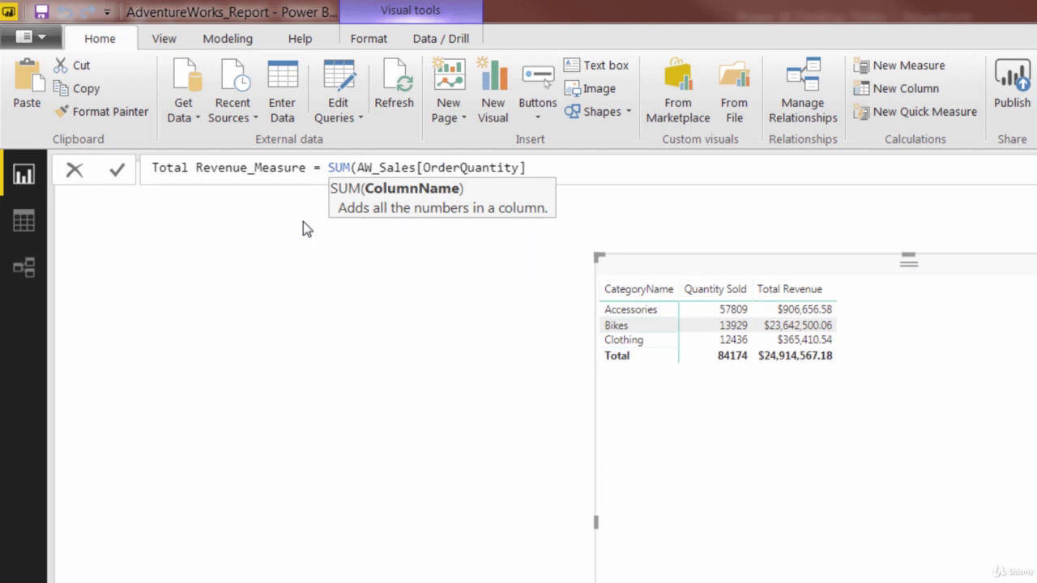
type(")")
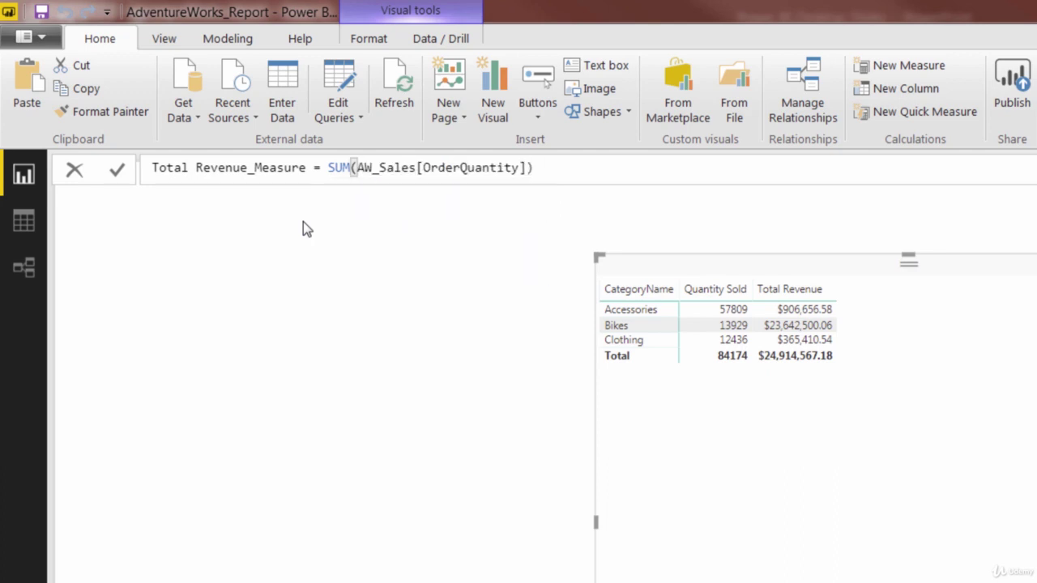
type(" * SUM(")
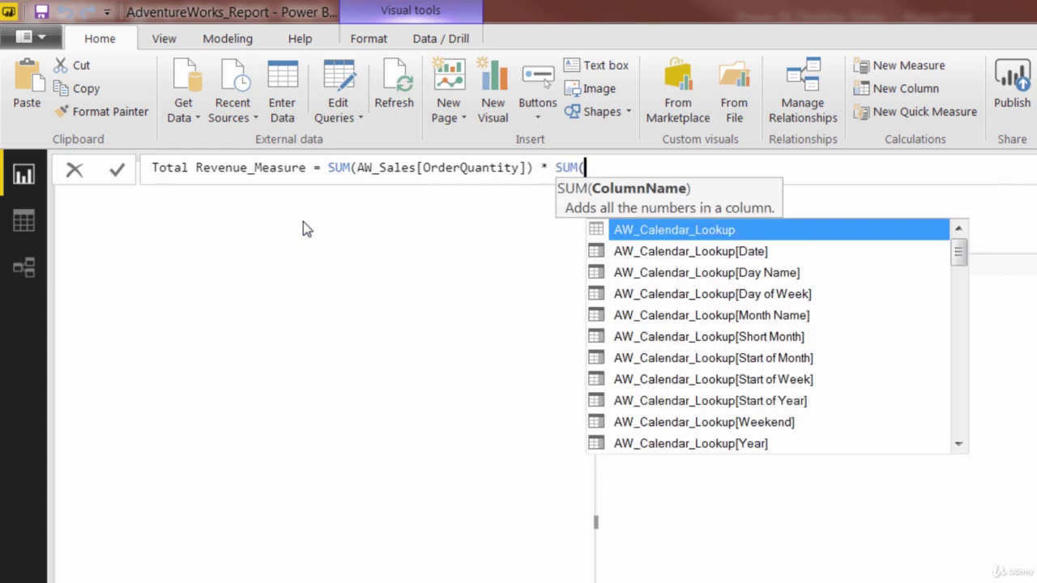
type("price")
key("Down")
key("Tab")
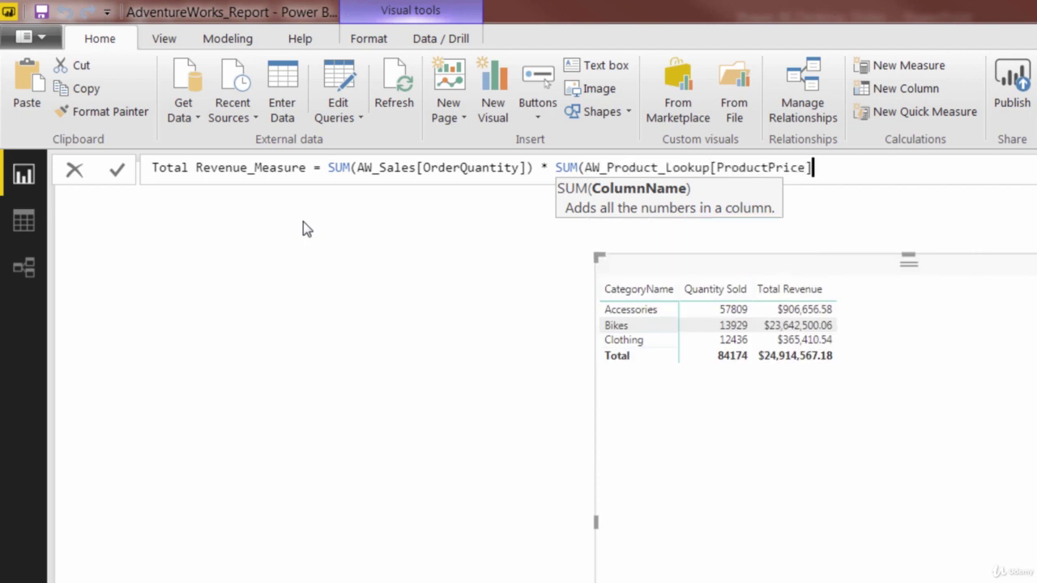
type(")")
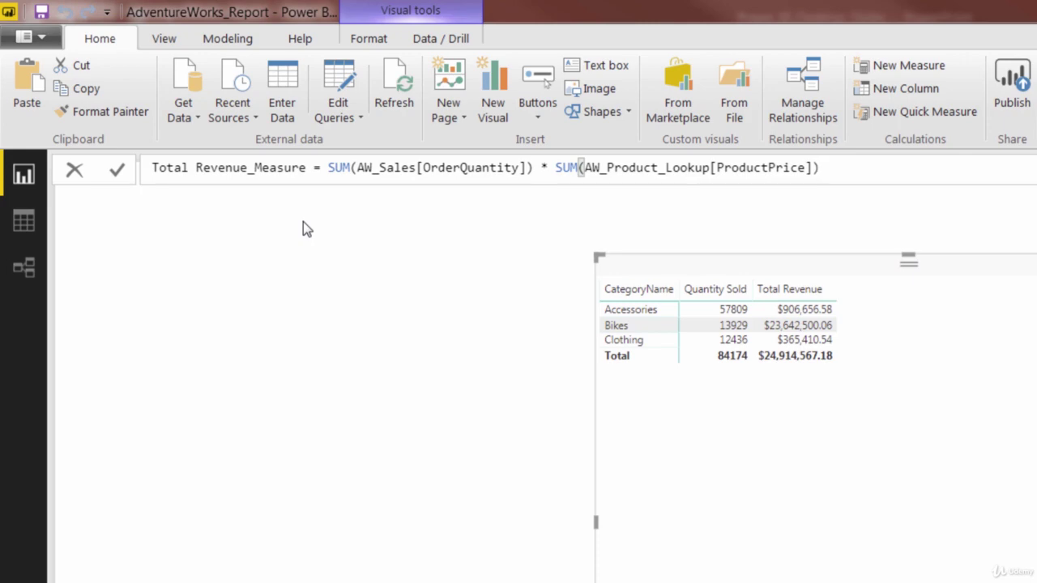
key("Return")
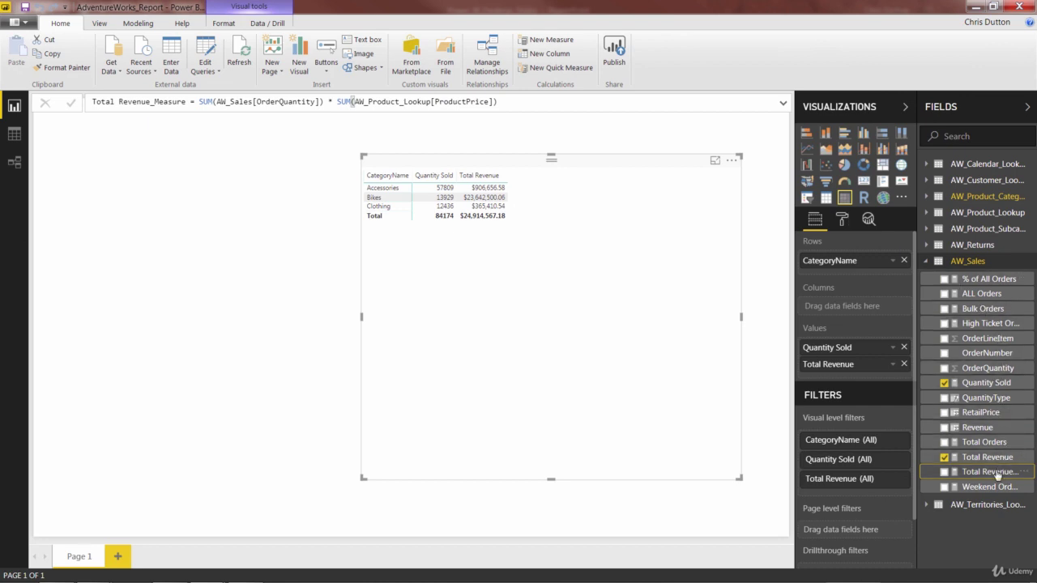
- Add Total Revenue_Measure to the matrix's Values beside Total Revenue
left_click_drag(997, 476, 873, 378)
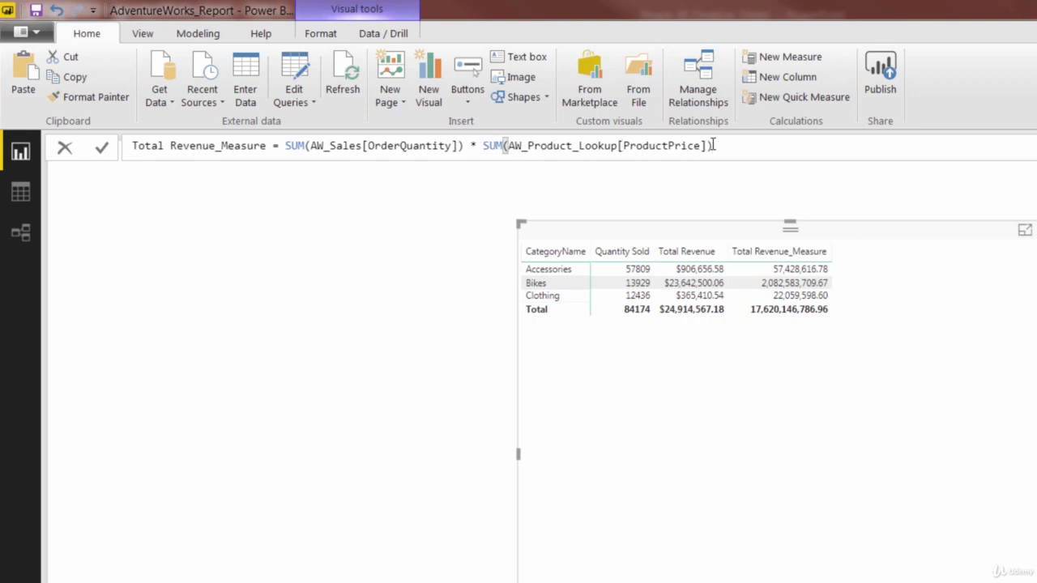
- Change the second SUM to AVERAGE so the measure uses average ProductPrice
left_click(503, 146)
key("BackSpace")
key("BackSpace")
key("BackSpace")
type("AVERAGE")
key("Right")
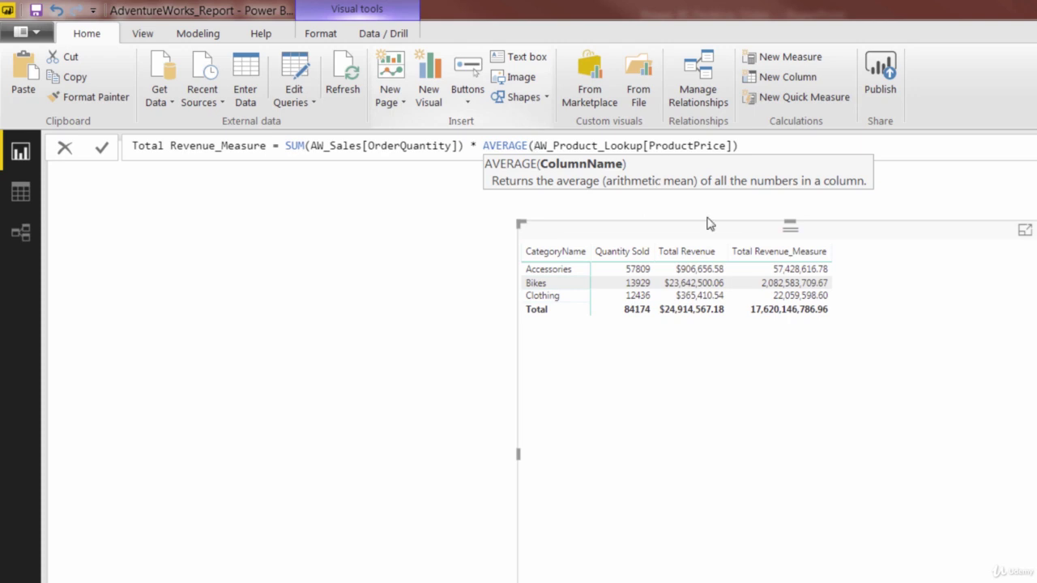
left_click(742, 145)
key("Return")
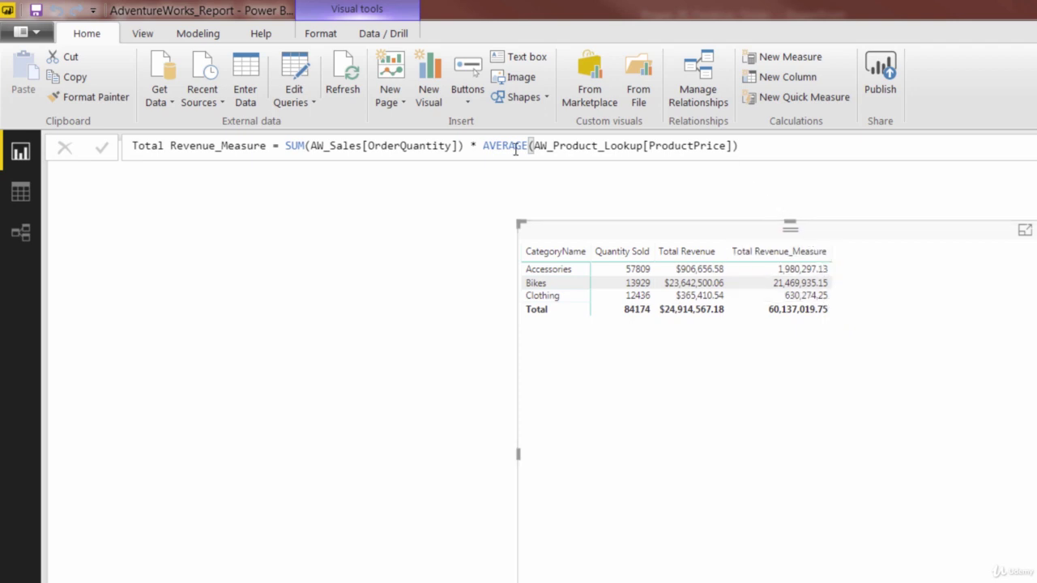
- Erase the Total Revenue_Measure formula back to just the measure name
left_click(784, 144)
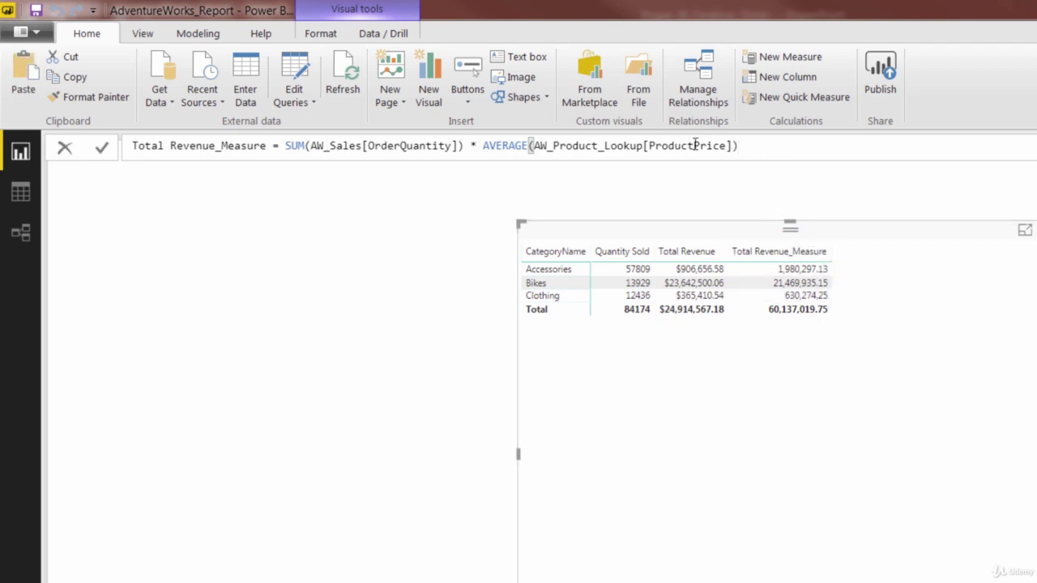
left_click(451, 145)
key("shift+End")
key("Delete")
key("BackSpace")
key("BackSpace")
key("BackSpace")
key("BackSpace")
key("BackSpace")
key("BackSpace")
key("BackSpace")
key("BackSpace")
key("BackSpace")
key("BackSpace")
key("BackSpace")
key("BackSpace")
key("BackSpace")
key("BackSpace")
key("BackSpace")
key("BackSpace")
key("BackSpace")
key("BackSpace")
key("BackSpace")
key("BackSpace")
key("BackSpace")
key("BackSpace")
key("BackSpace")
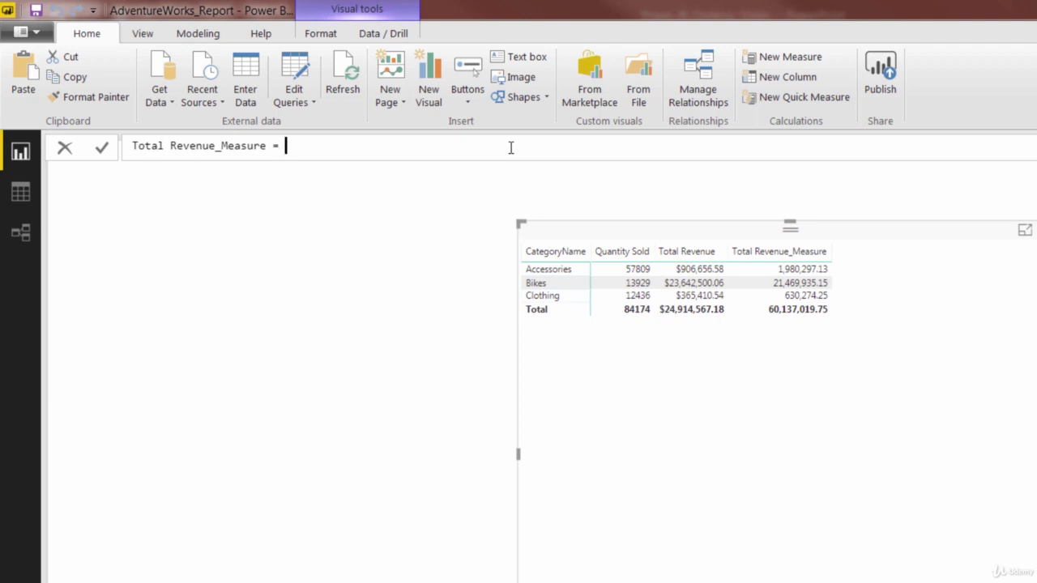
- Enter SUMX(AW_Sales, AW_Sales[OrderQuantity] * AW_Sales[RetailPrice]) as the measure formula
type("SU")
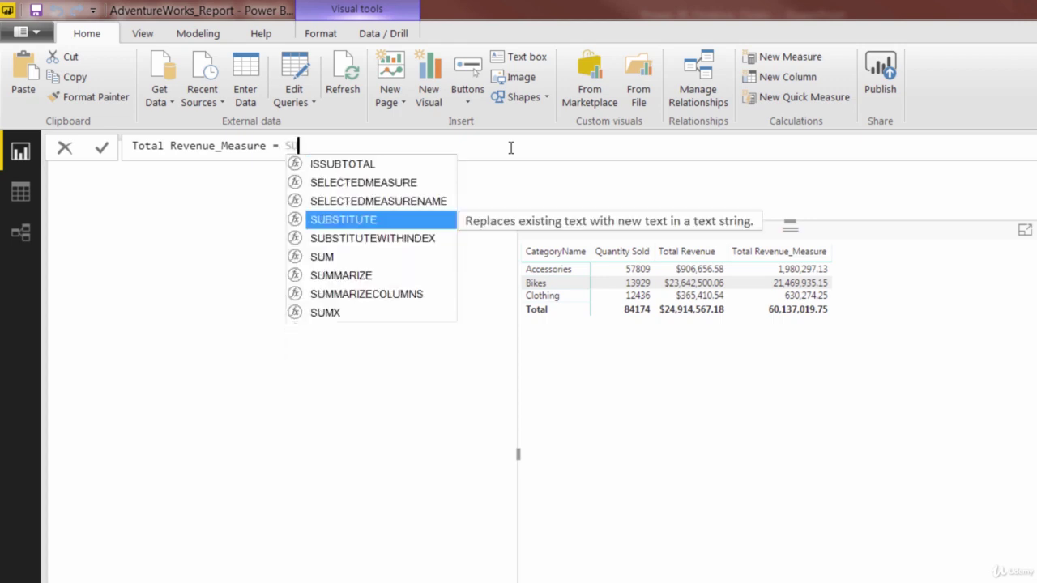
type("MX(")
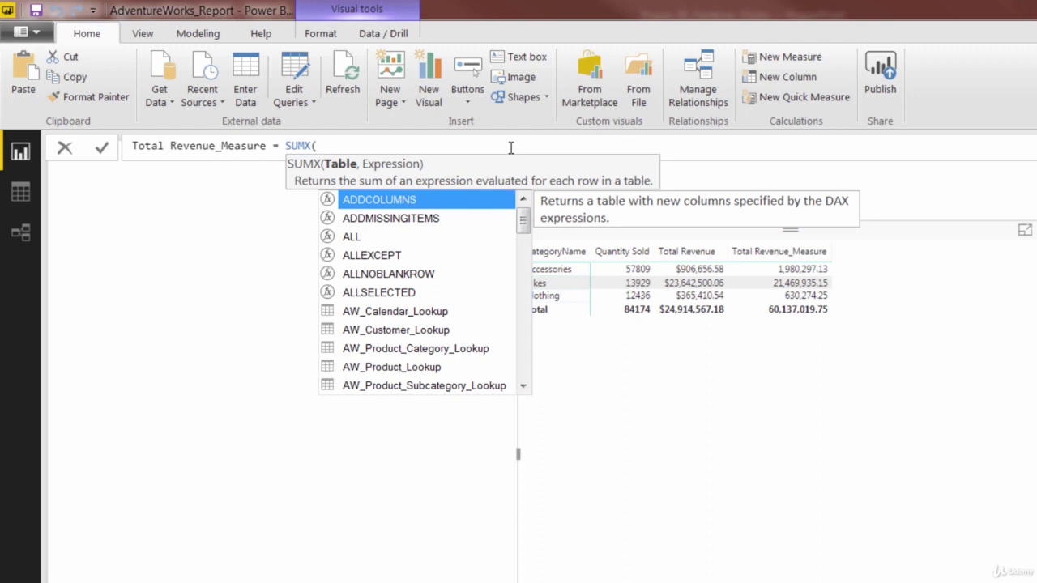
type("sales")
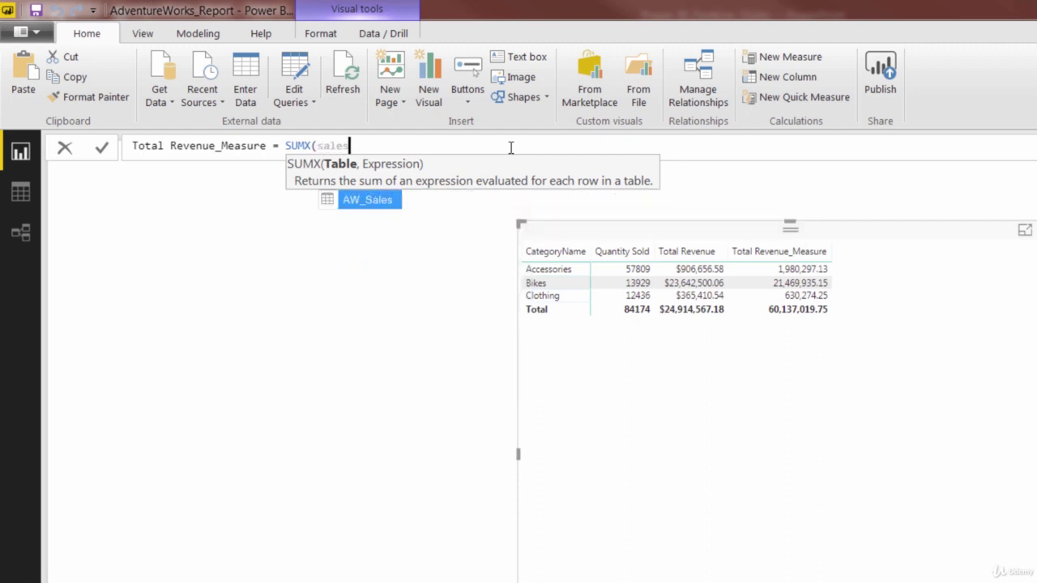
key("Tab")
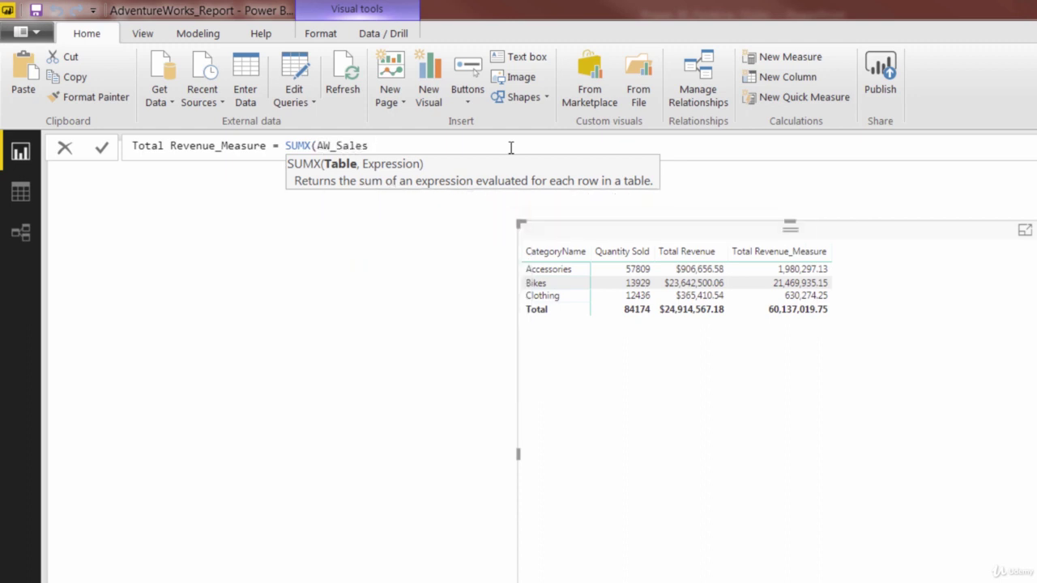
type(",")
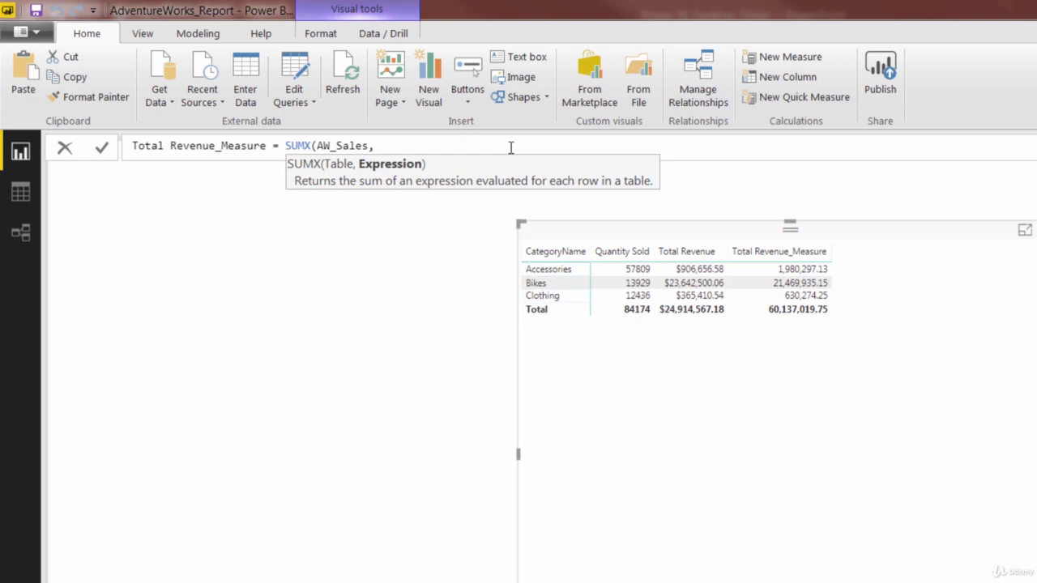
type("quant")
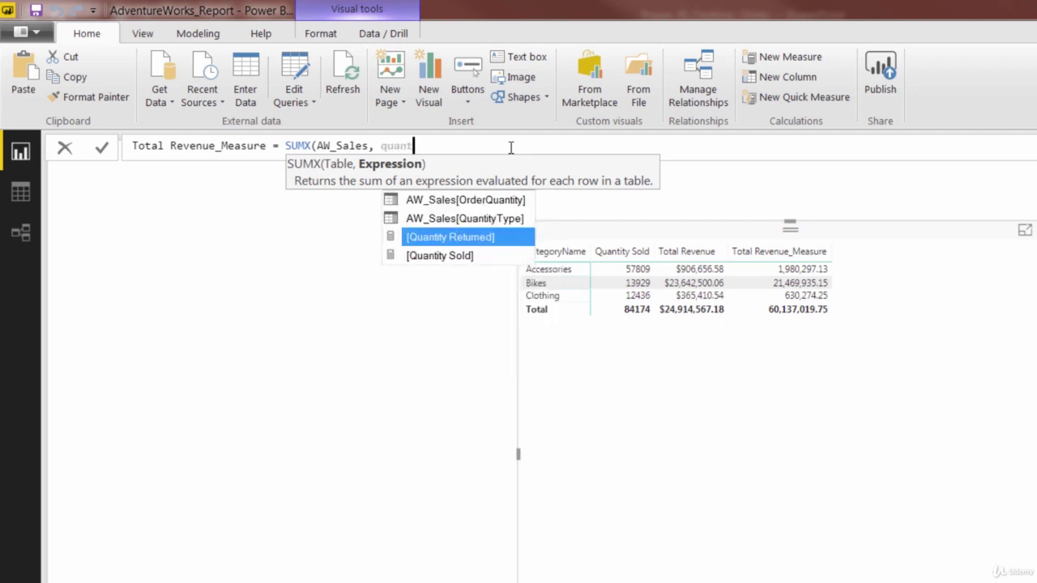
key("Up")
key("Up")
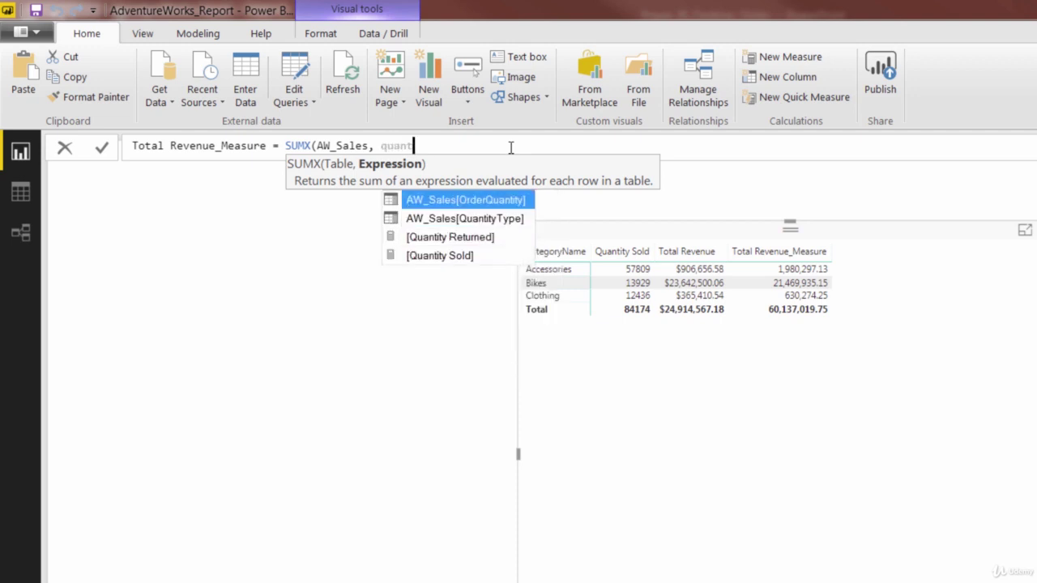
key("Tab")
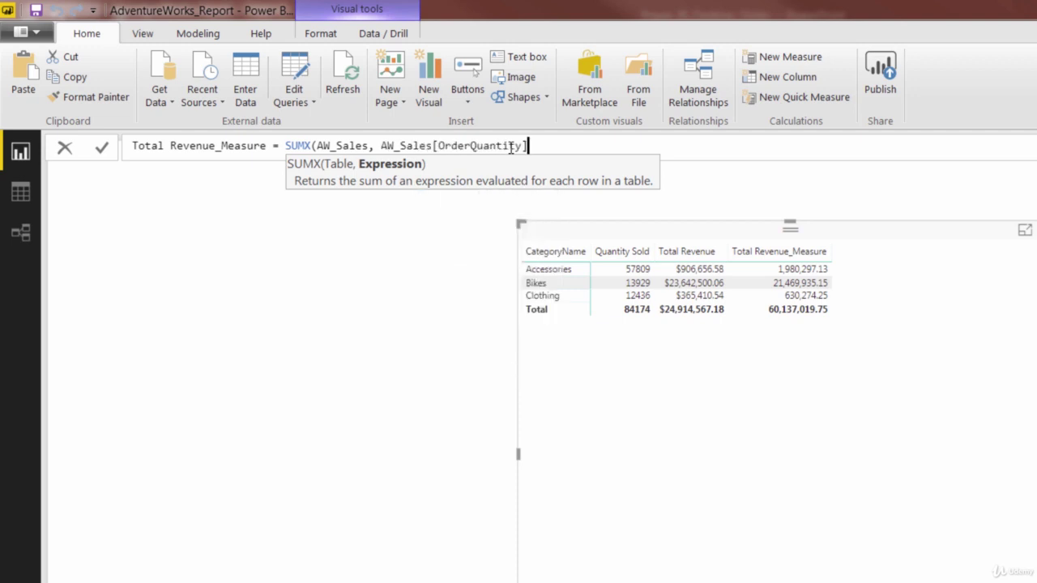
type("* price")
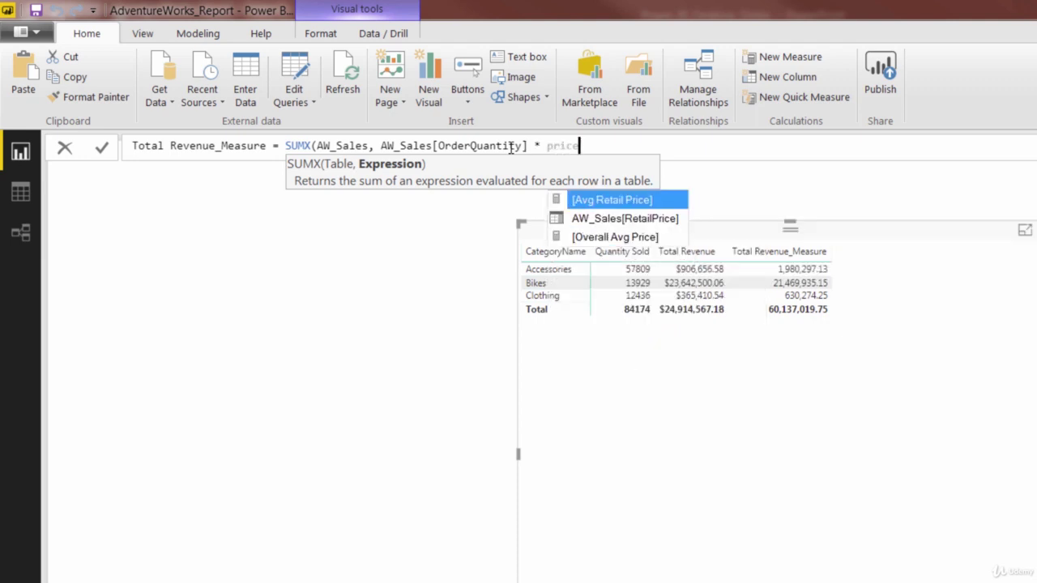
key("Down")
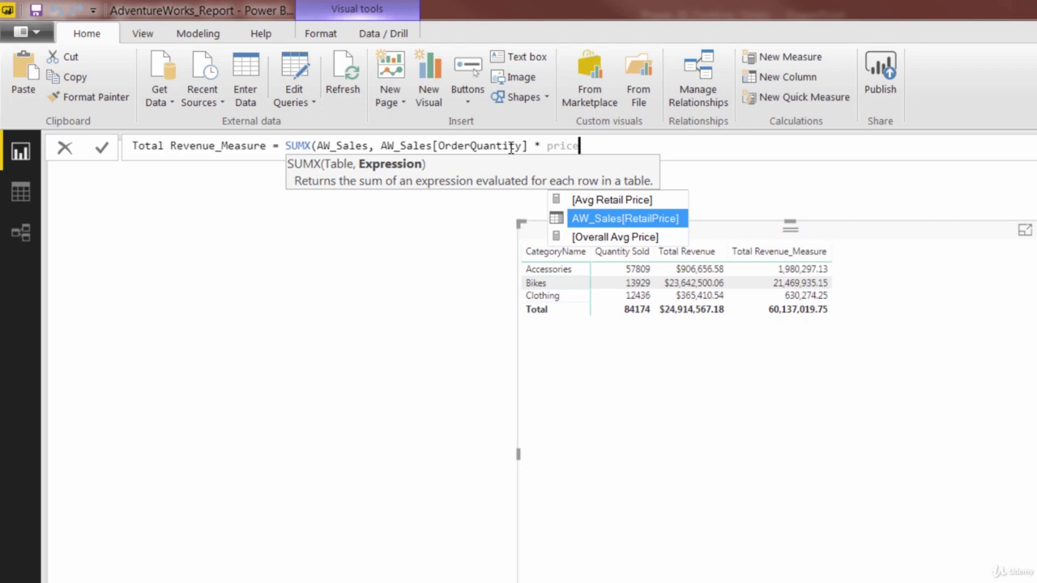
key("Tab")
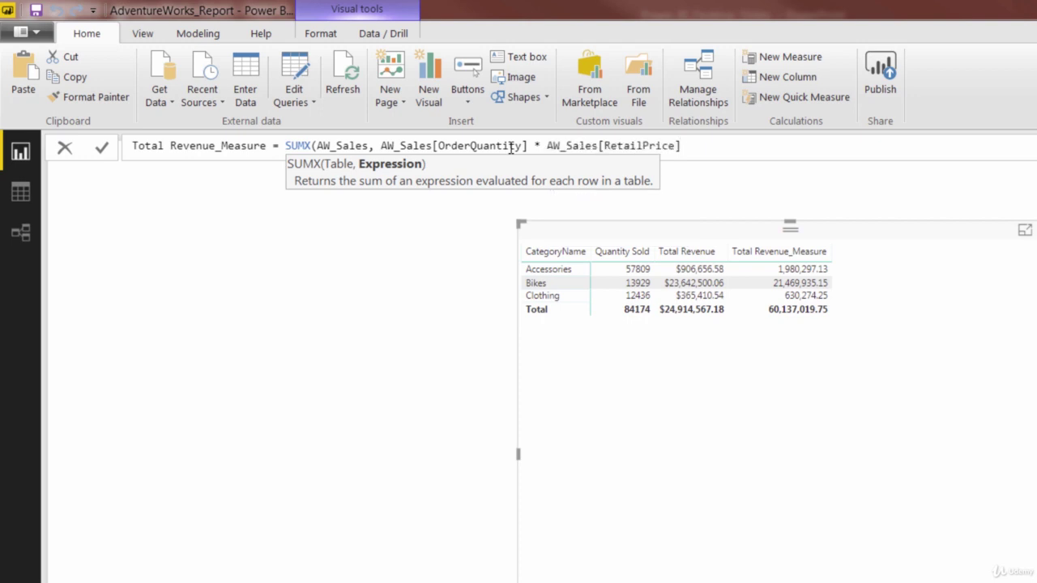
type(")")
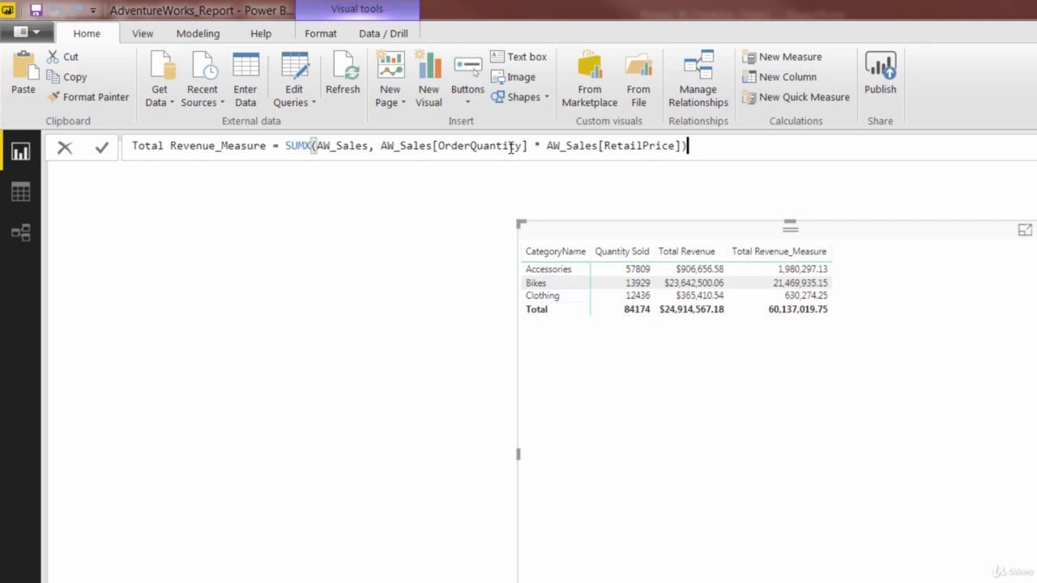
- Commit the SUMX formula so Total Revenue_Measure totals 24,914,567.18
key("Return")
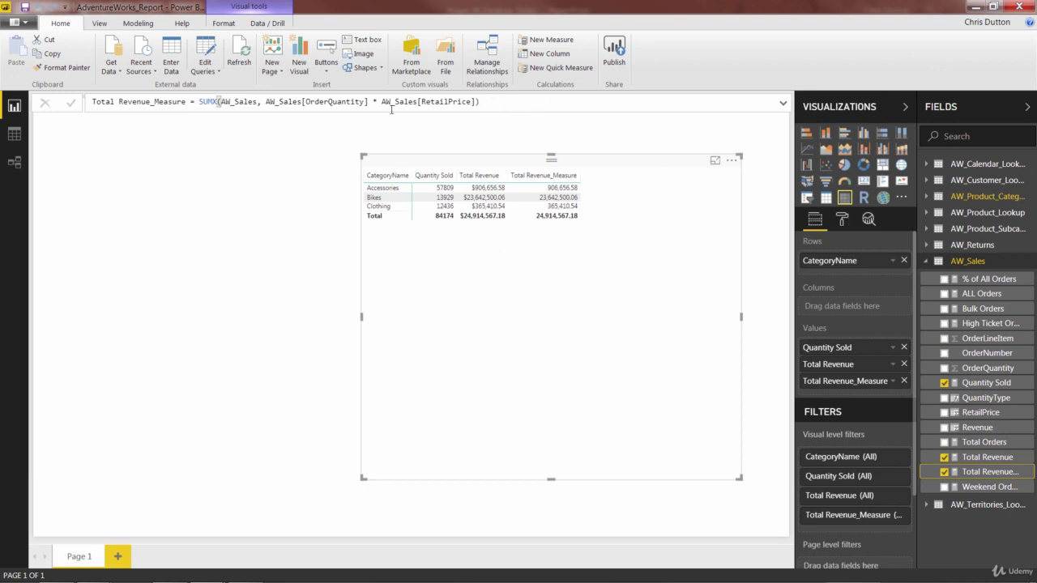
- Delete the Revenue column from the AW_Sales table in Data view
left_click(14, 135)
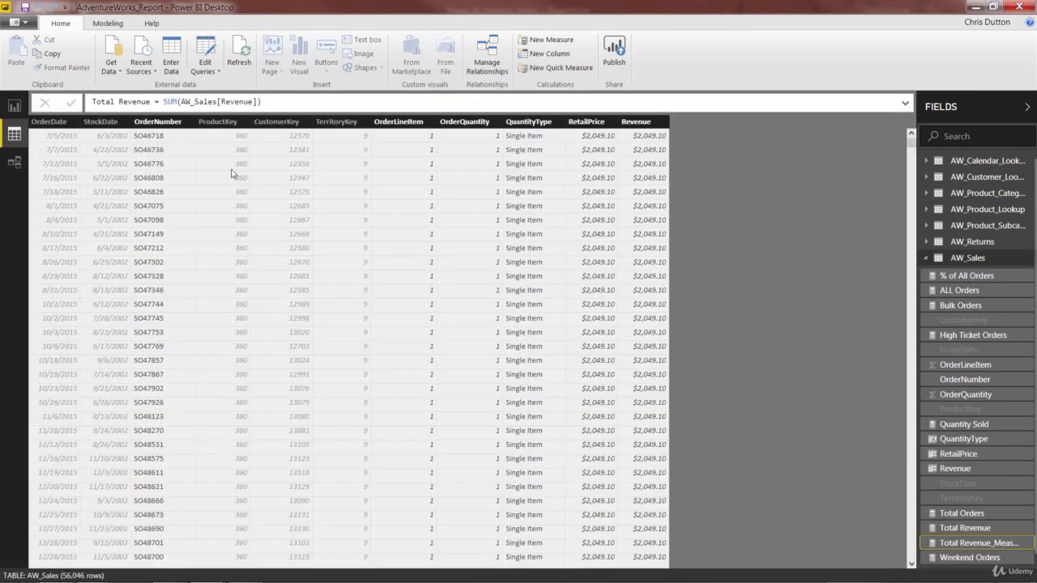
right_click(639, 122)
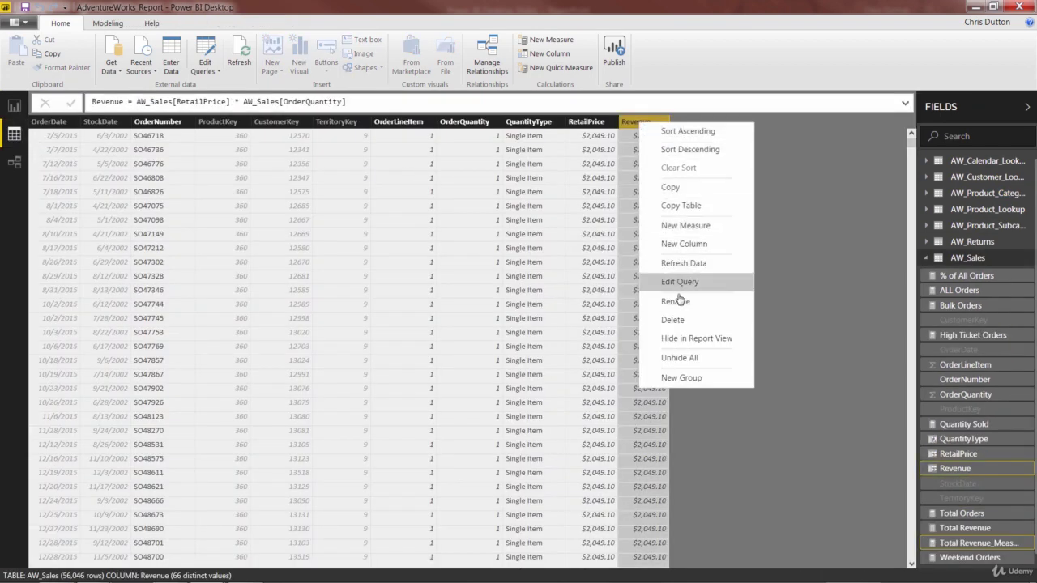
left_click(674, 320)
left_click(593, 321)
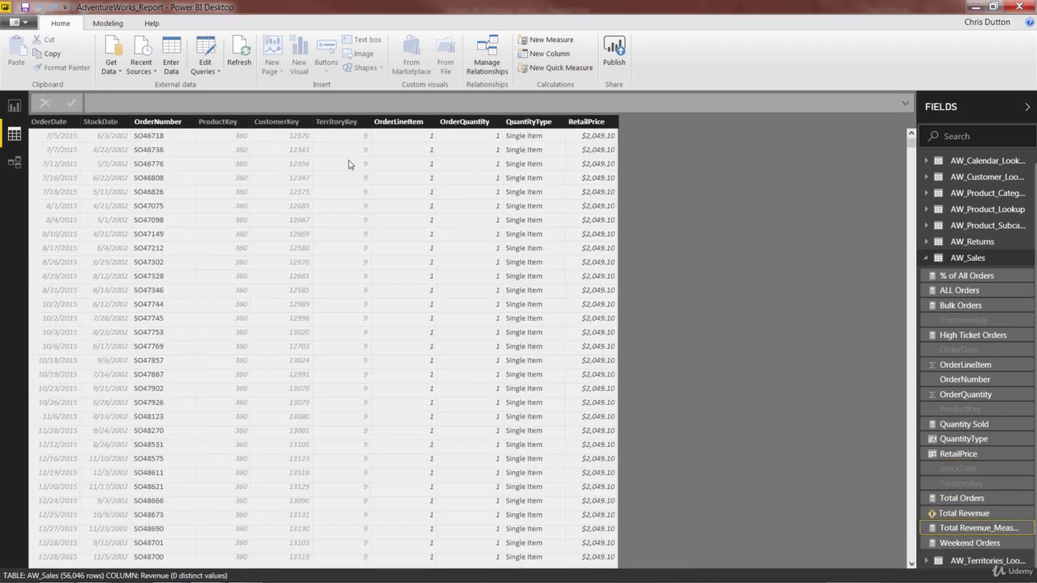
- Remove the broken Total Revenue from the matrix and delete that measure
left_click(16, 106)
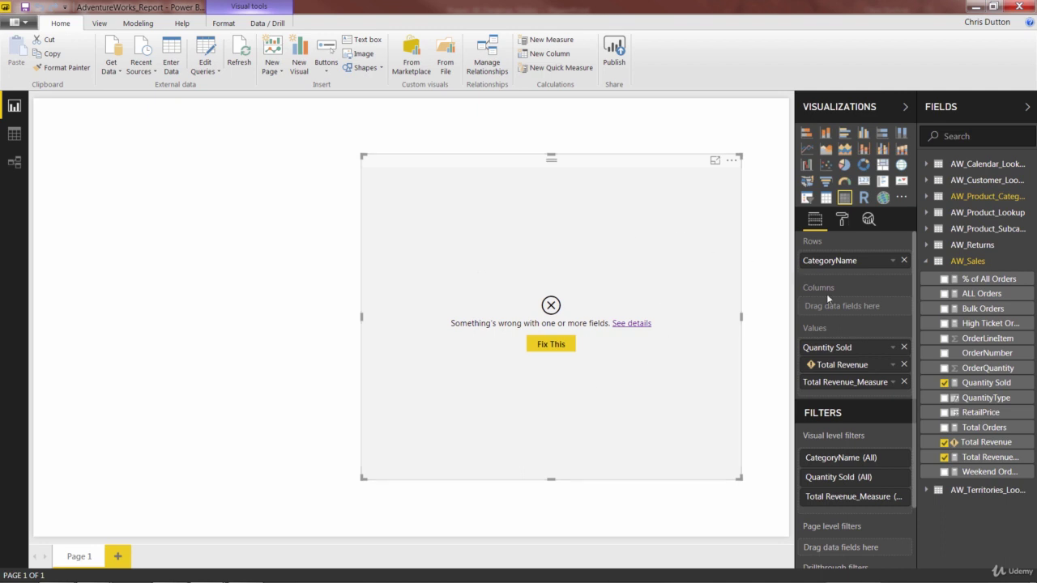
mouse_move(808, 366)
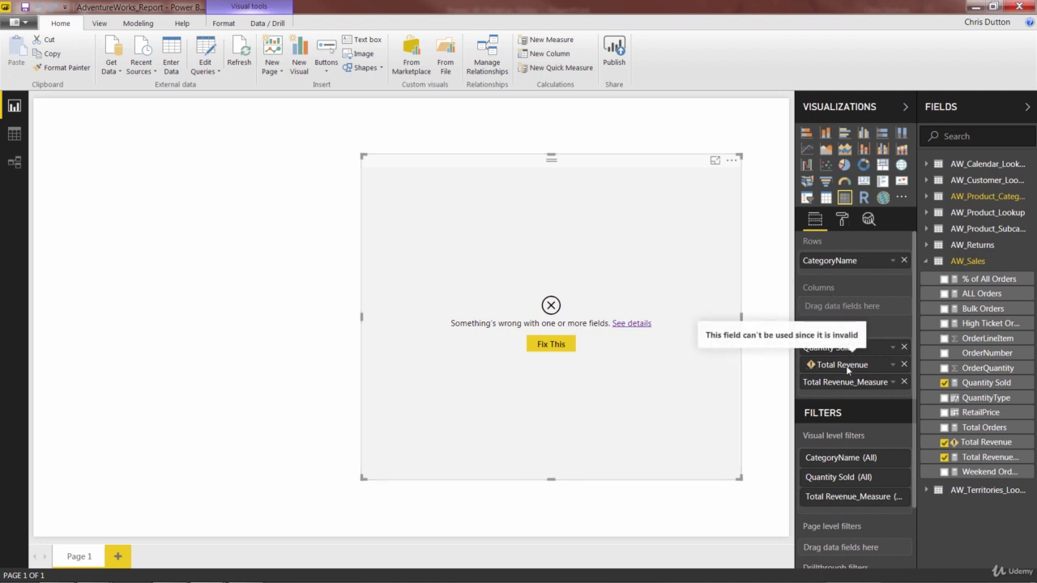
left_click(904, 365)
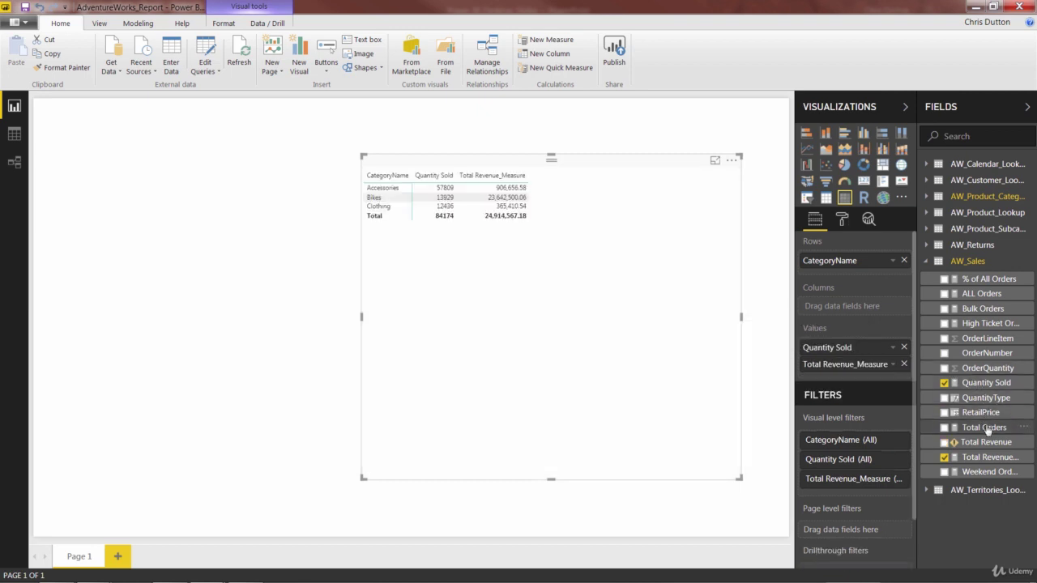
mouse_move(983, 444)
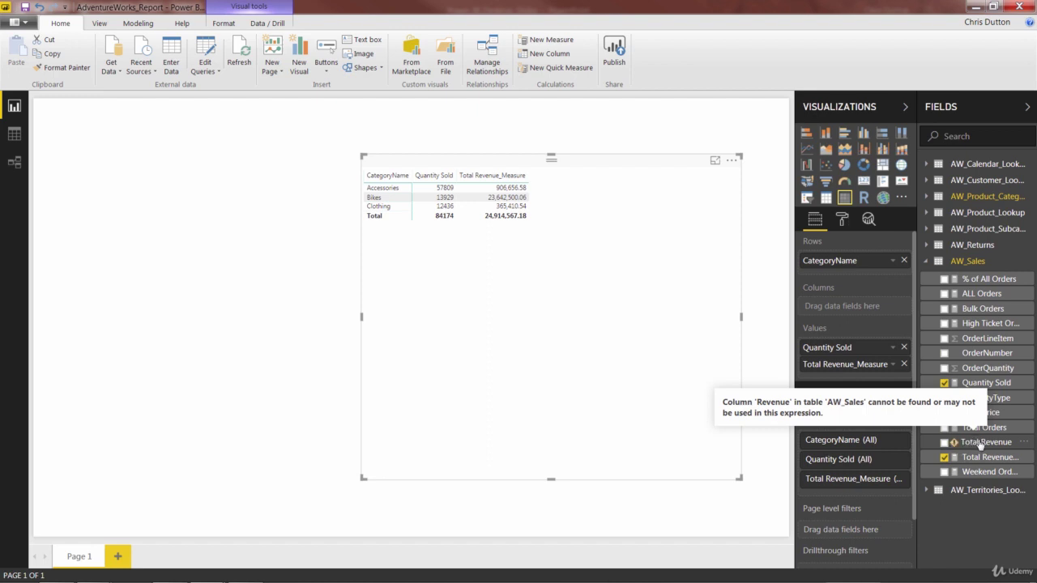
right_click(980, 444)
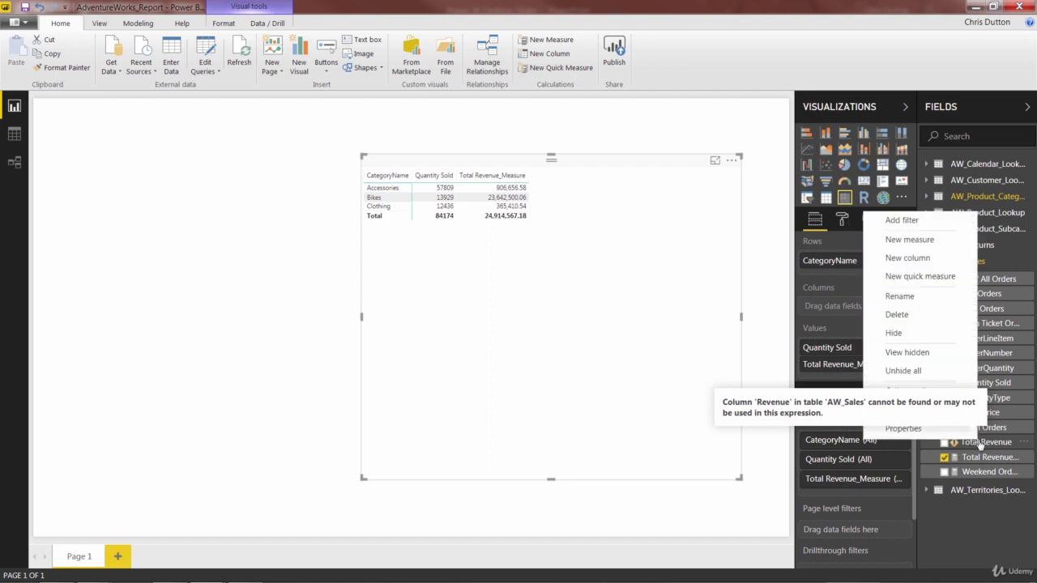
left_click(892, 320)
left_click(590, 319)
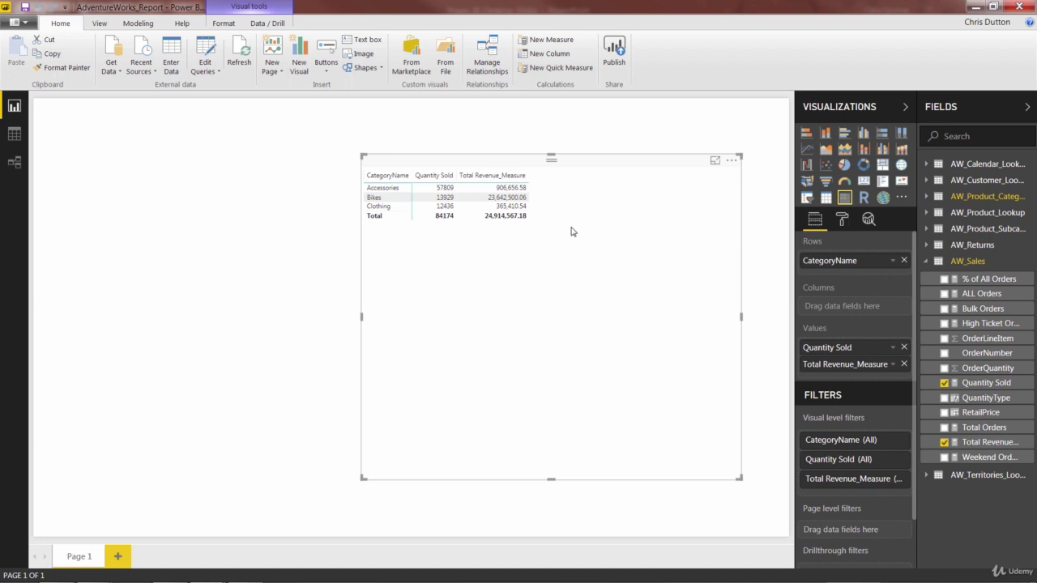
- Review the RetailPrice column's RELATED formula, then show the Total Revenue_Measure formula on the report
left_click(14, 134)
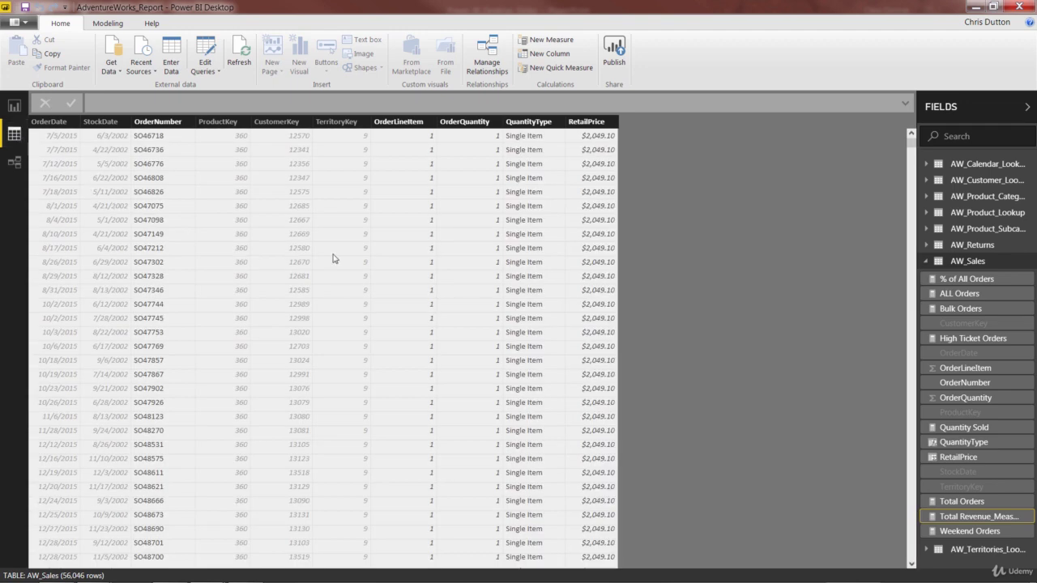
left_click(582, 123)
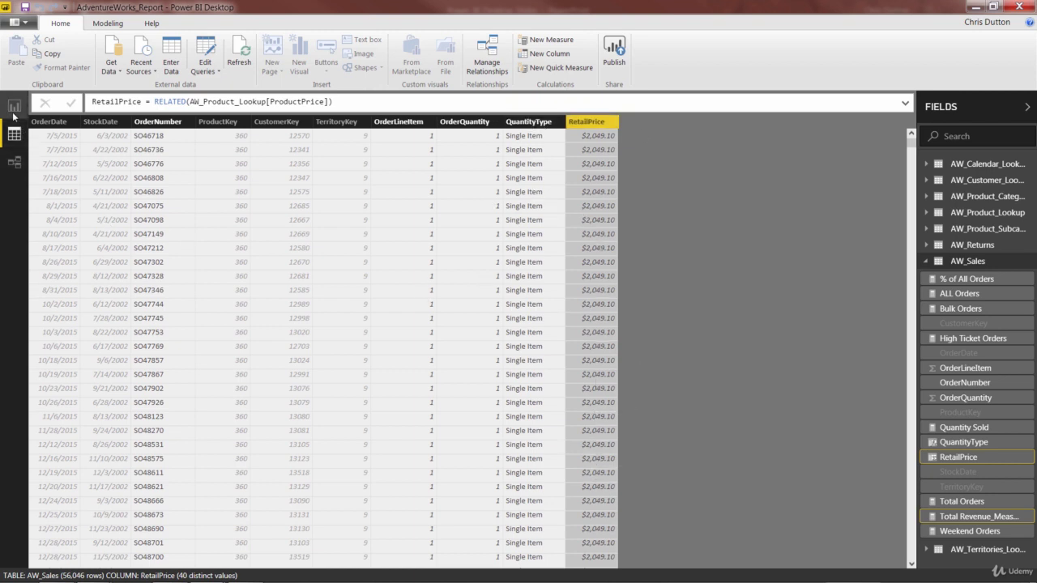
left_click(13, 106)
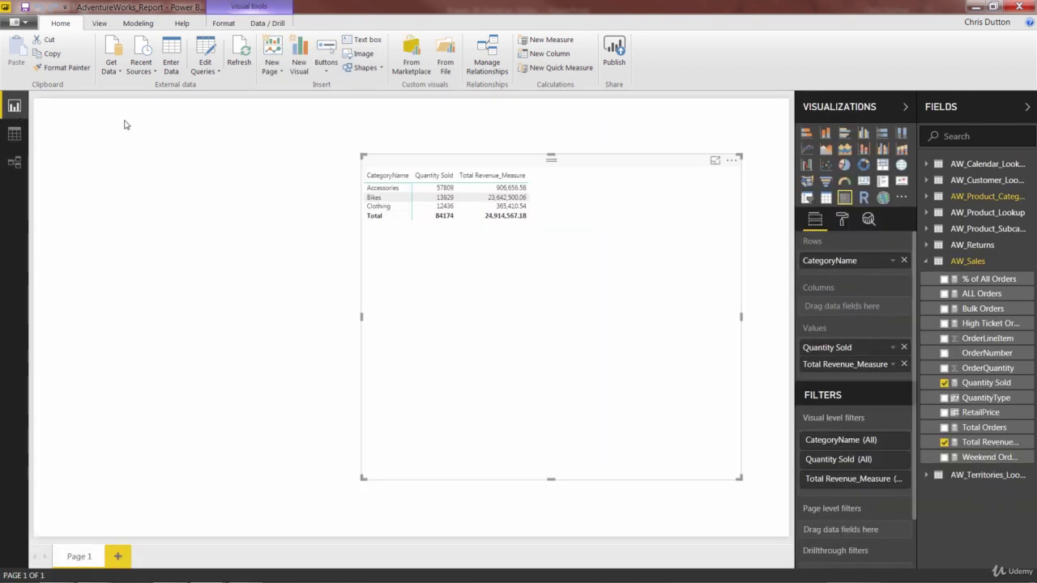
left_click(989, 443)
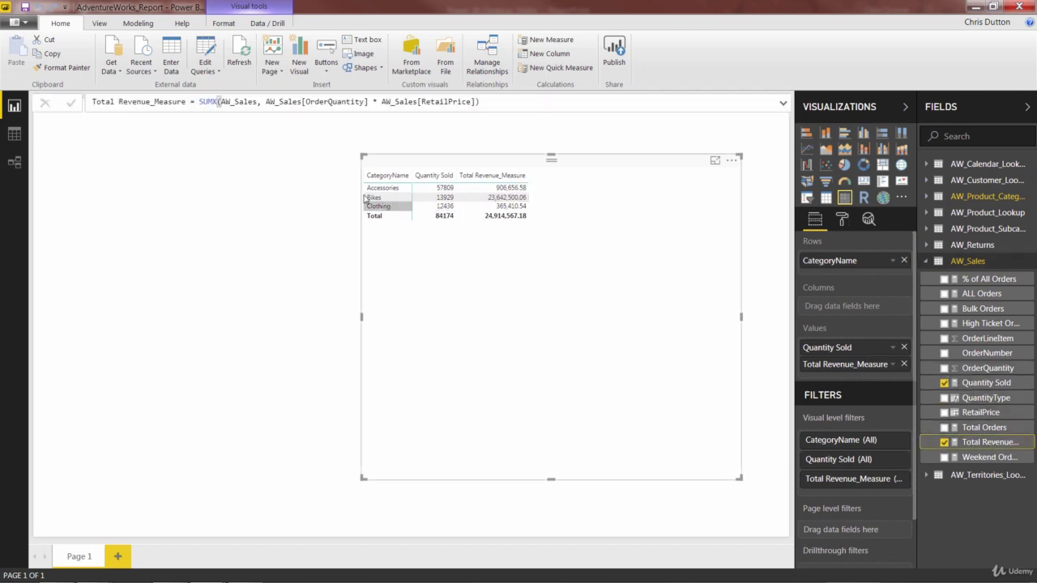
- Rename the measure Total Revenue and replace AW_Sales[RetailPrice] with RELATED(AW_Product_Lookup[ProductPrice])
left_click(187, 101)
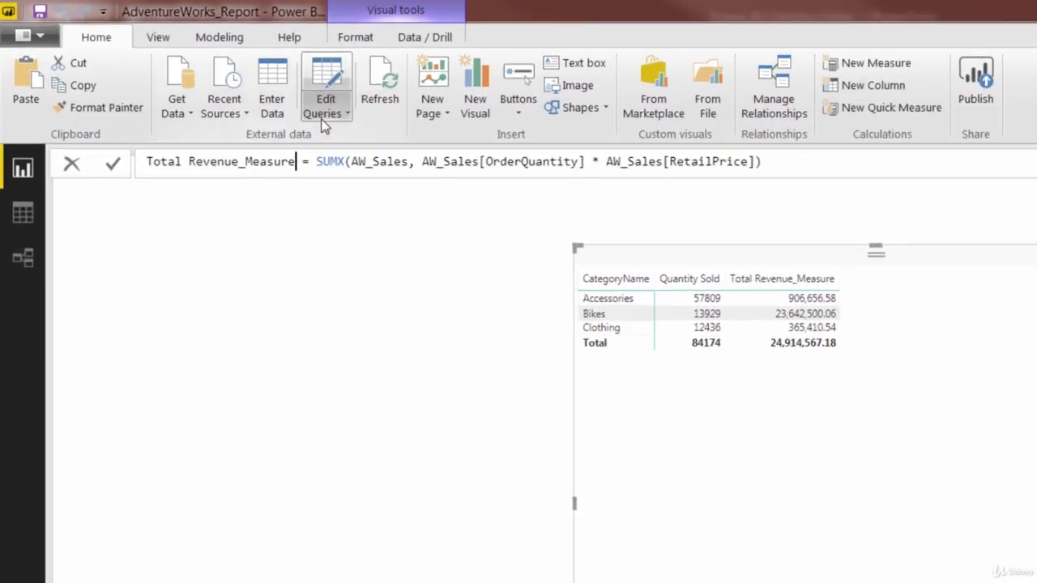
key("BackSpace")
key("BackSpace")
key("BackSpace")
key("BackSpace")
key("BackSpace")
key("BackSpace")
key("BackSpace")
key("BackSpace")
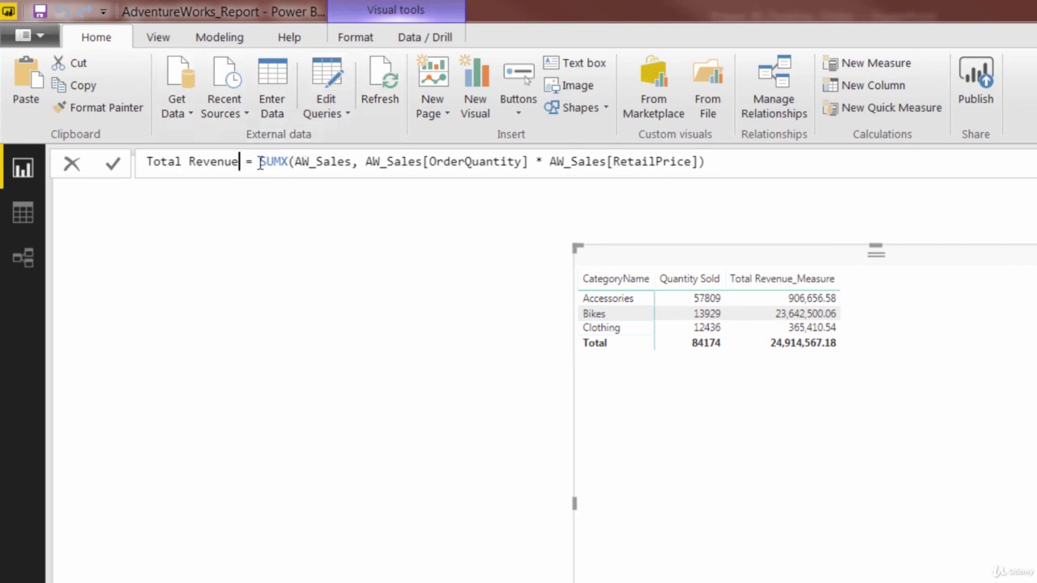
left_click(331, 162)
left_click_drag(550, 161, 694, 161)
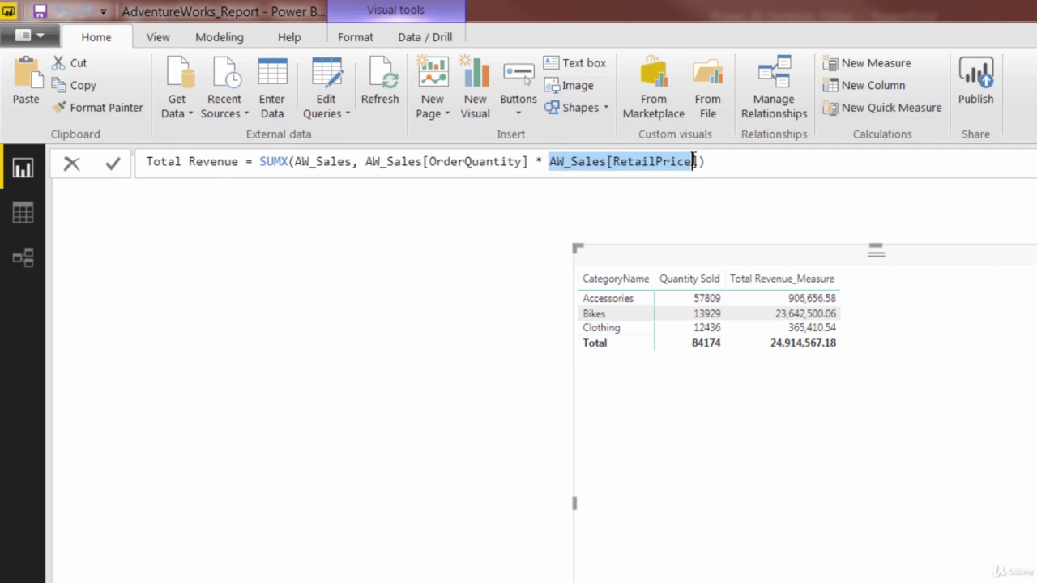
key("BackSpace")
key("Right")
key("BackSpace")
type("RELATED")
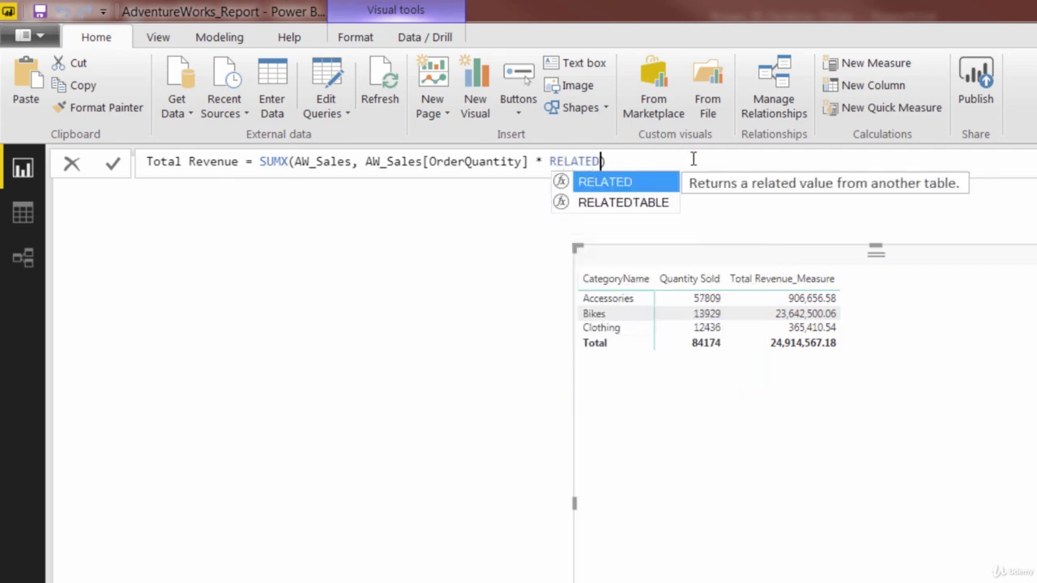
type("(")
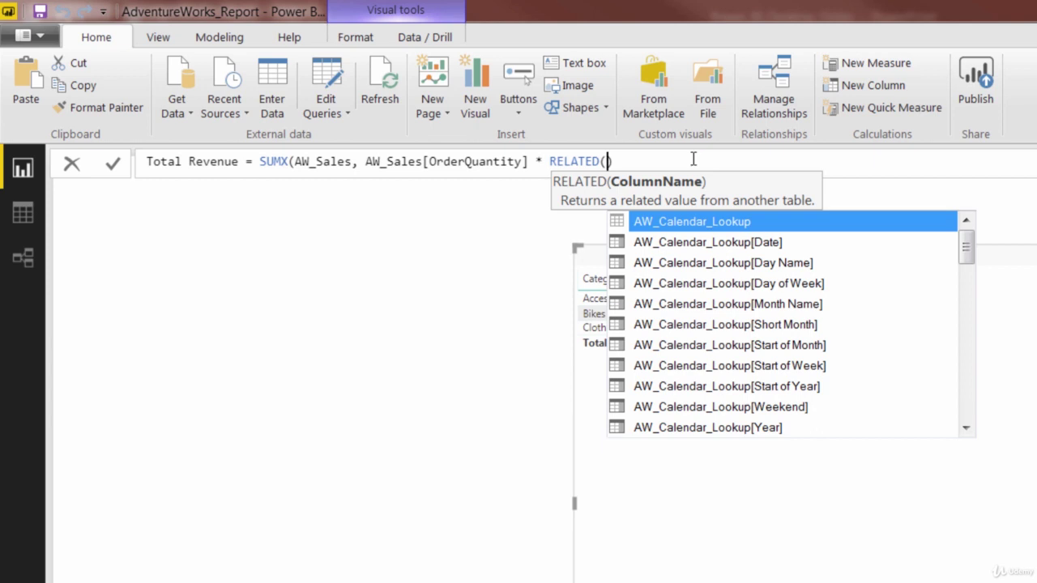
type("pr")
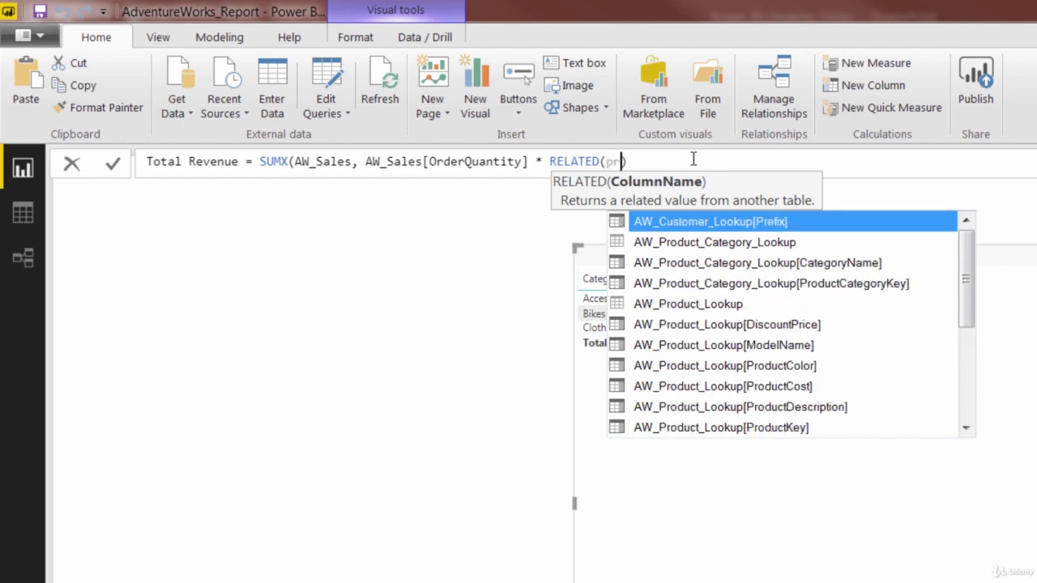
type("ice")
key("Down")
key("Tab")
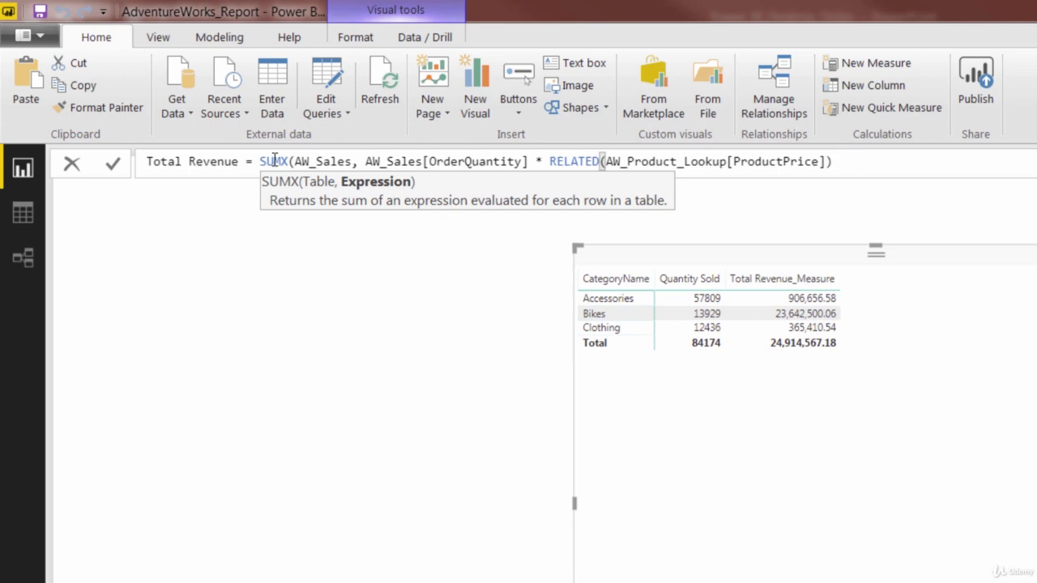
key("Return")
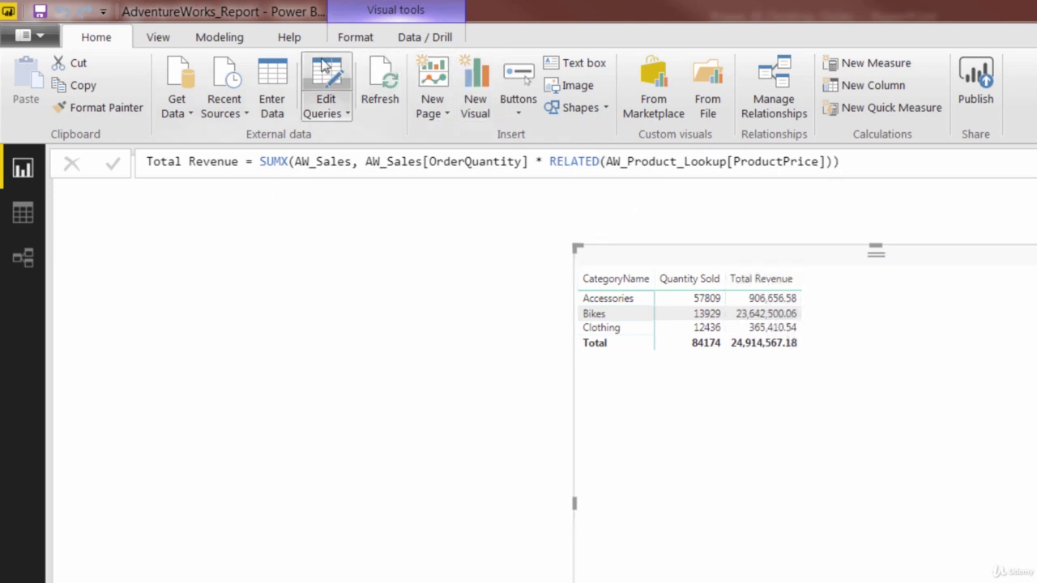
- Format the Total Revenue measure as $ English (United States) currency
left_click(231, 38)
left_click(397, 87)
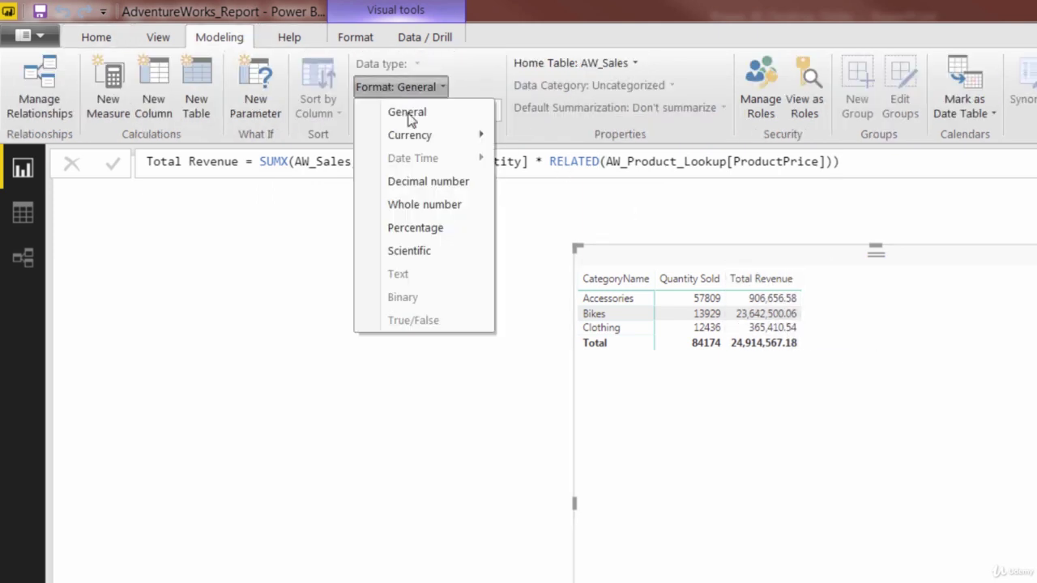
mouse_move(498, 142)
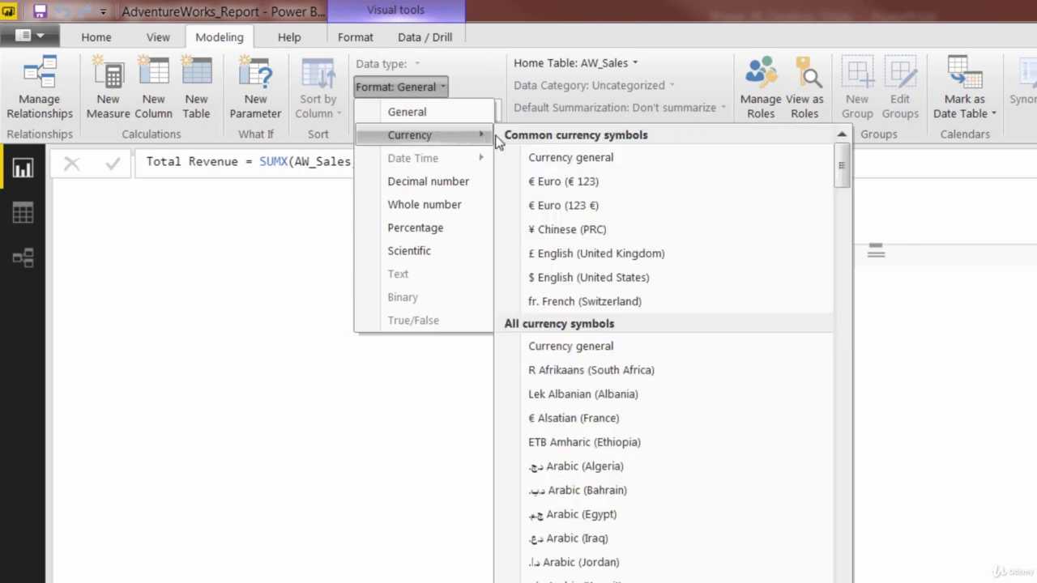
left_click(567, 277)
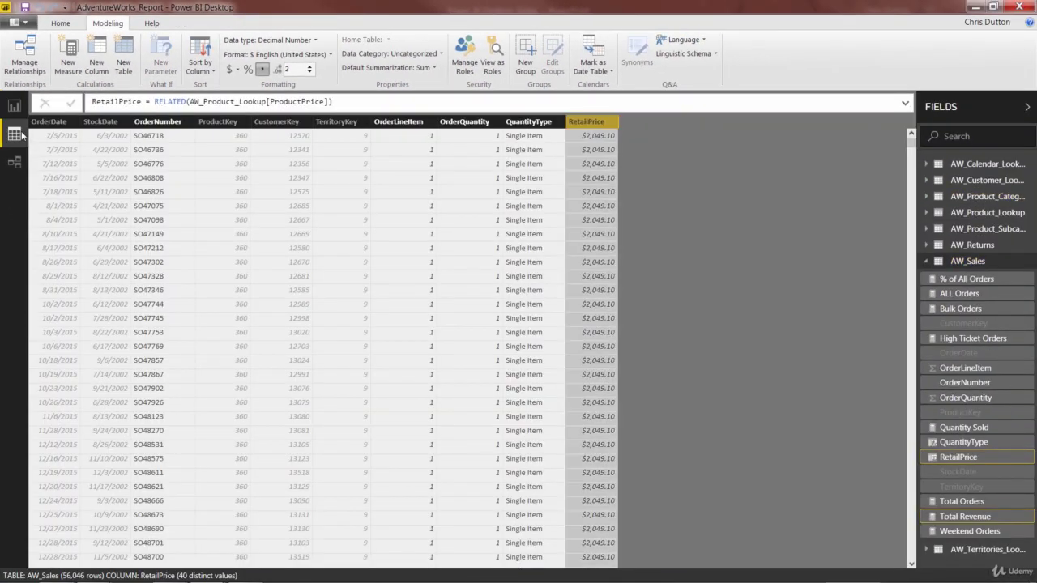
- Delete the RetailPrice column from AW_Sales, then return to the report and select Total Revenue
right_click(597, 124)
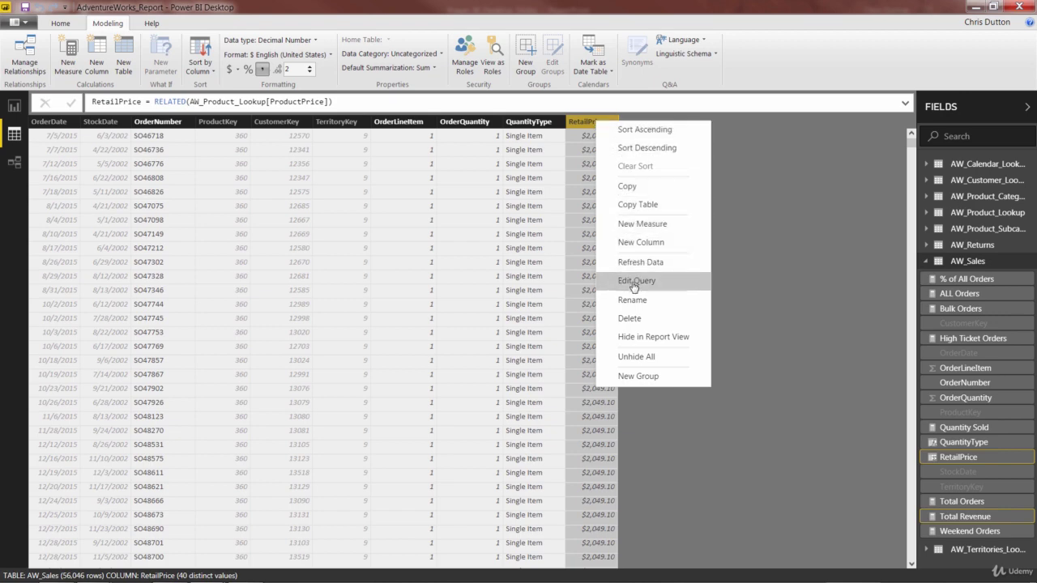
left_click(635, 321)
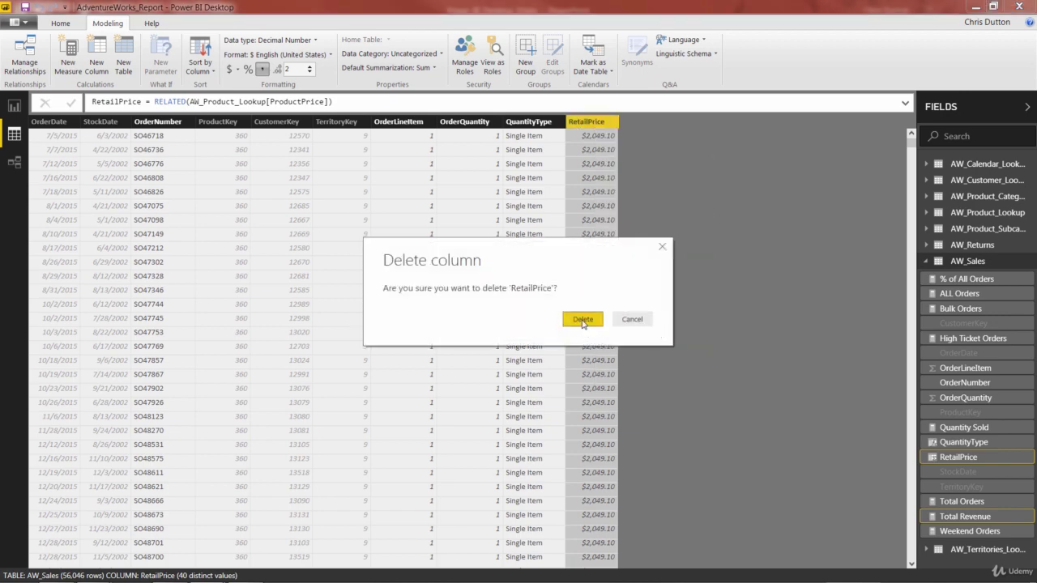
left_click(580, 320)
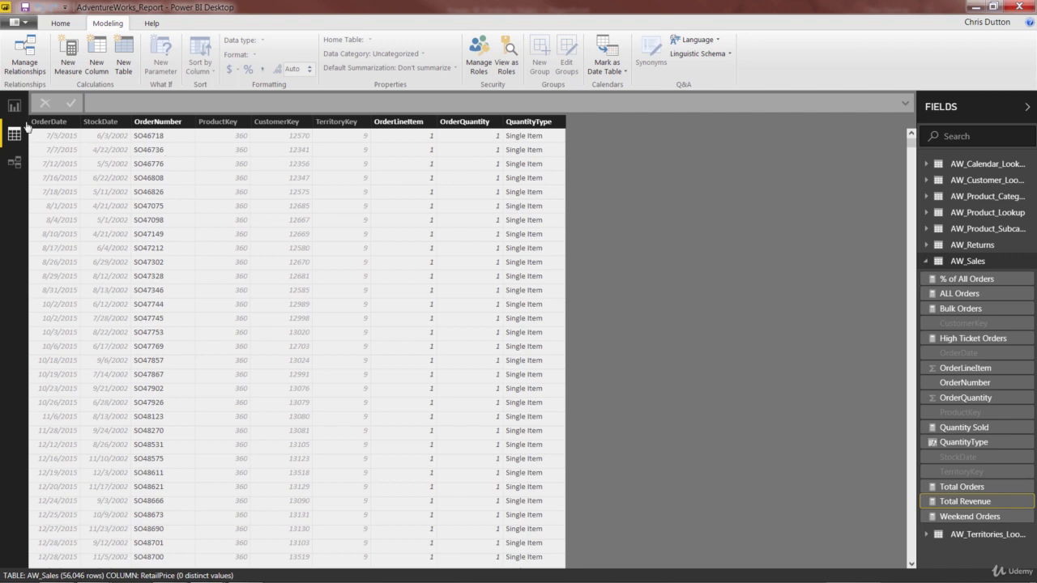
left_click(15, 108)
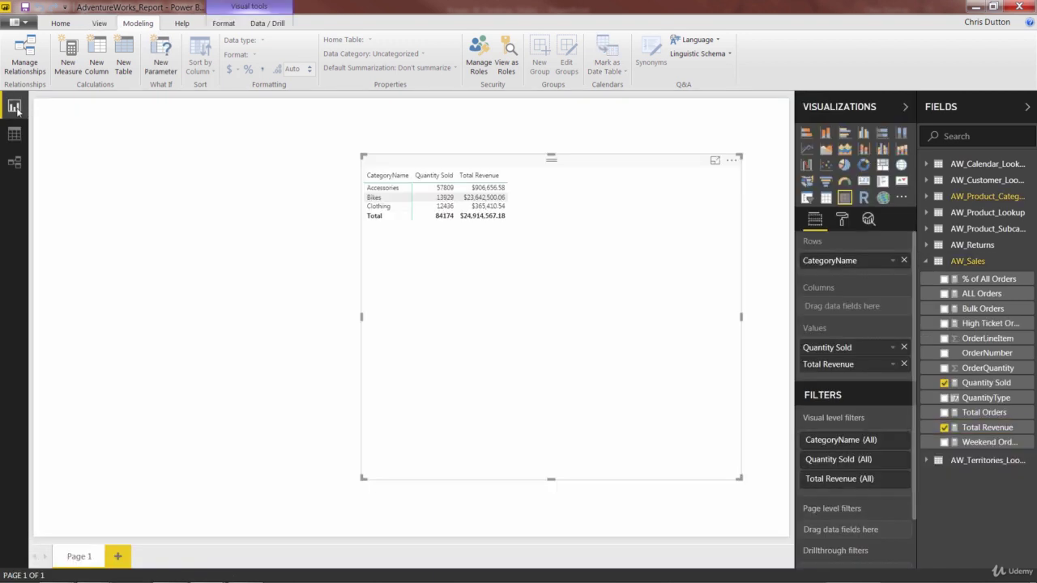
left_click(1002, 429)
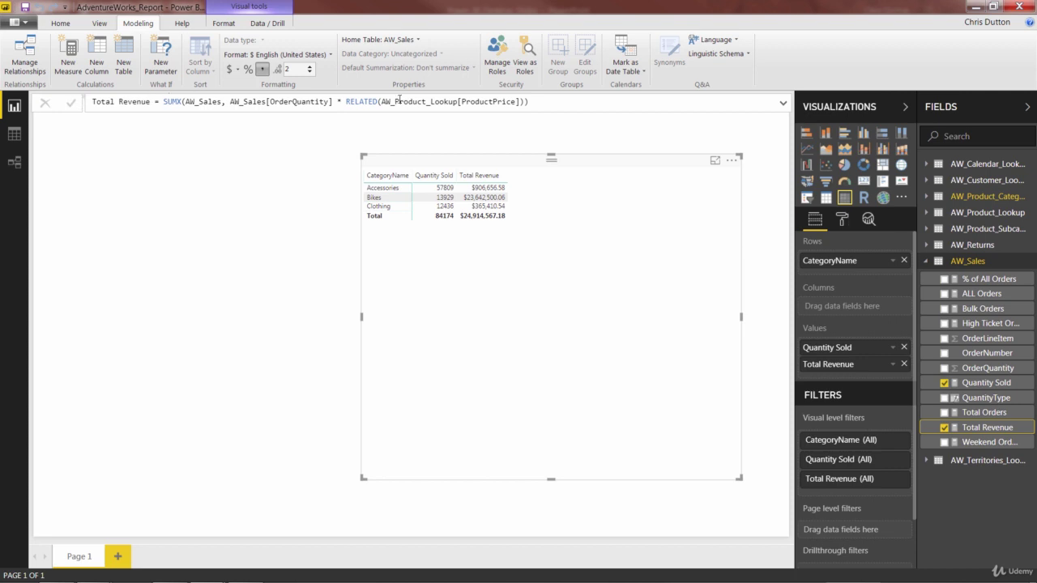